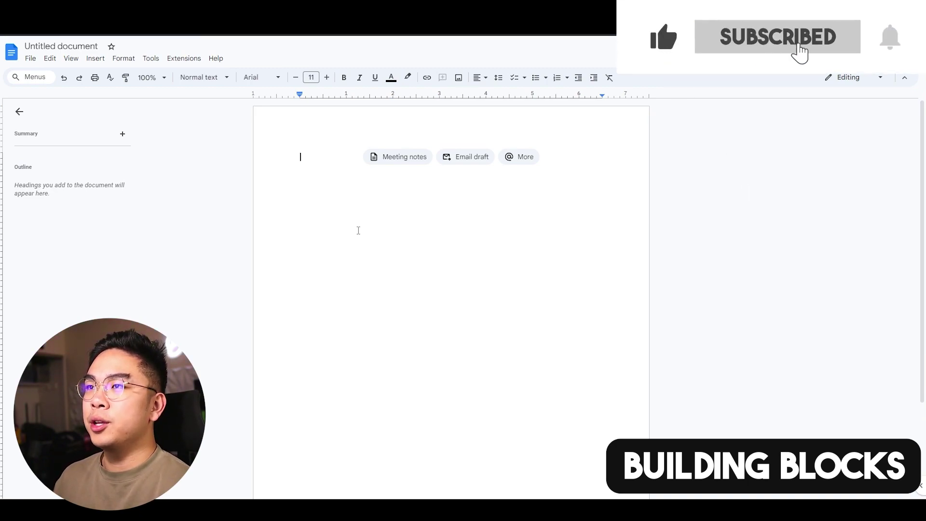
# - Insert an empty email draft into the document and look over its fields
pyautogui.click(413, 158)
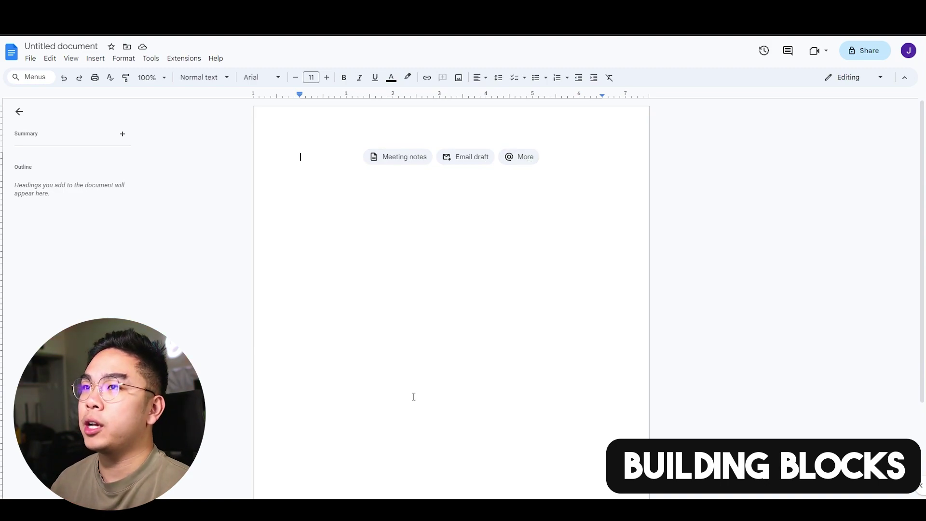
pyautogui.click(475, 158)
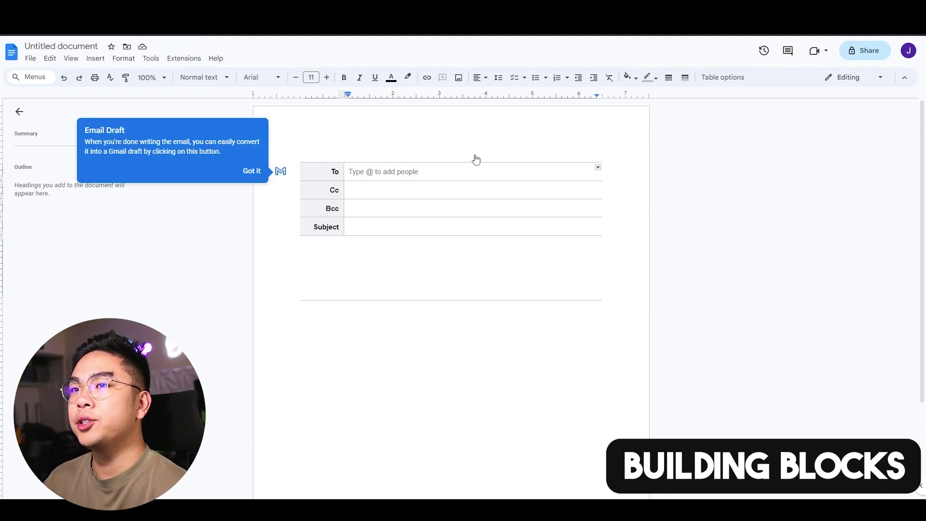
pyautogui.click(427, 193)
pyautogui.click(424, 210)
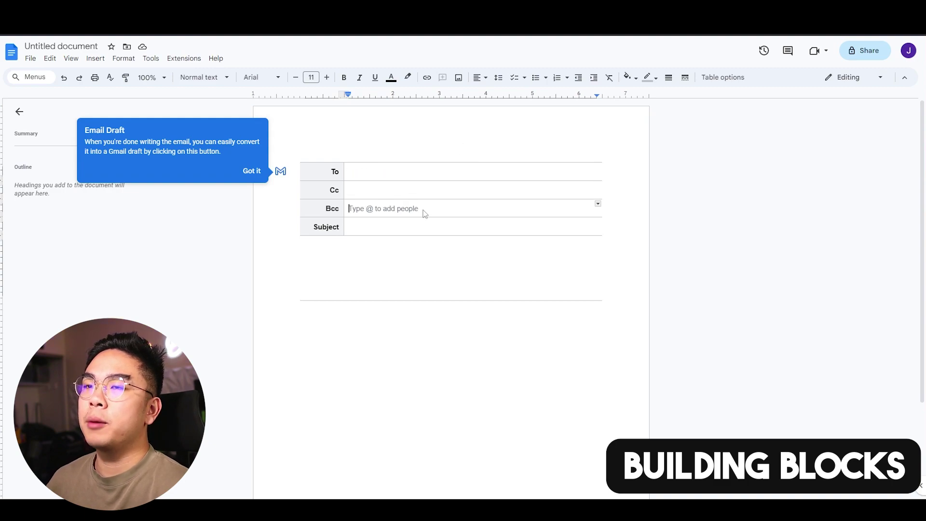
pyautogui.click(426, 235)
pyautogui.click(403, 245)
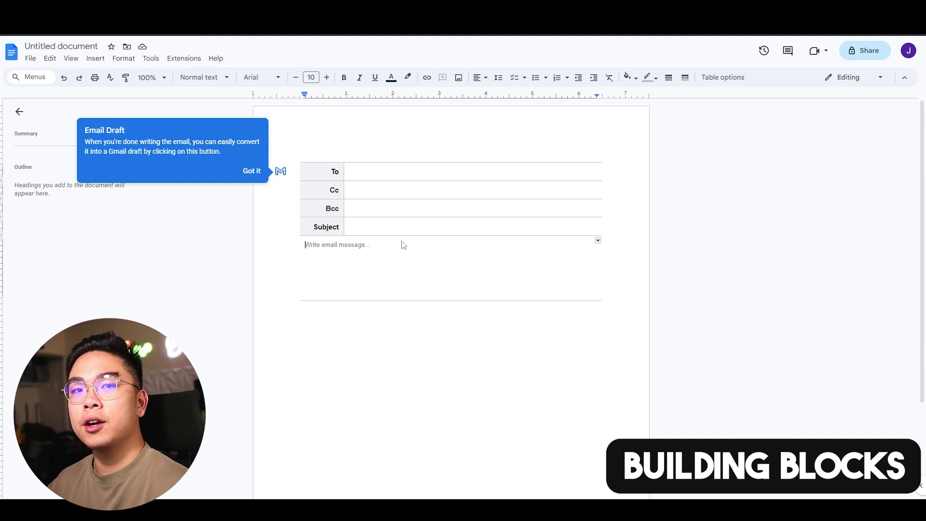
pyautogui.click(386, 172)
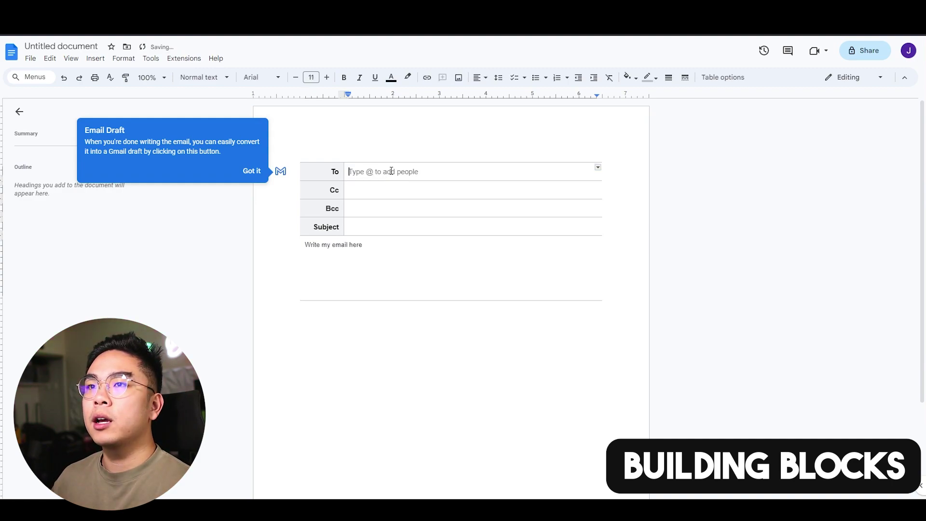
pyautogui.write('@')
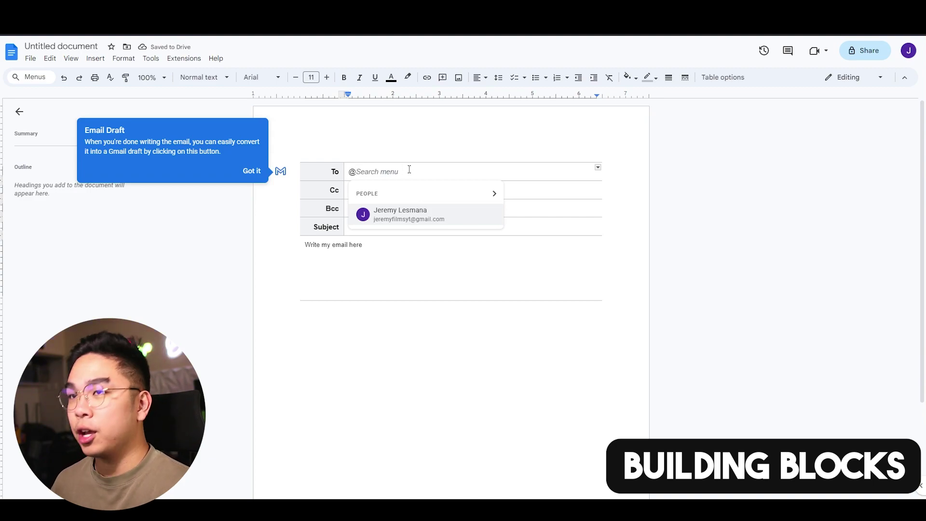
pyautogui.click(407, 214)
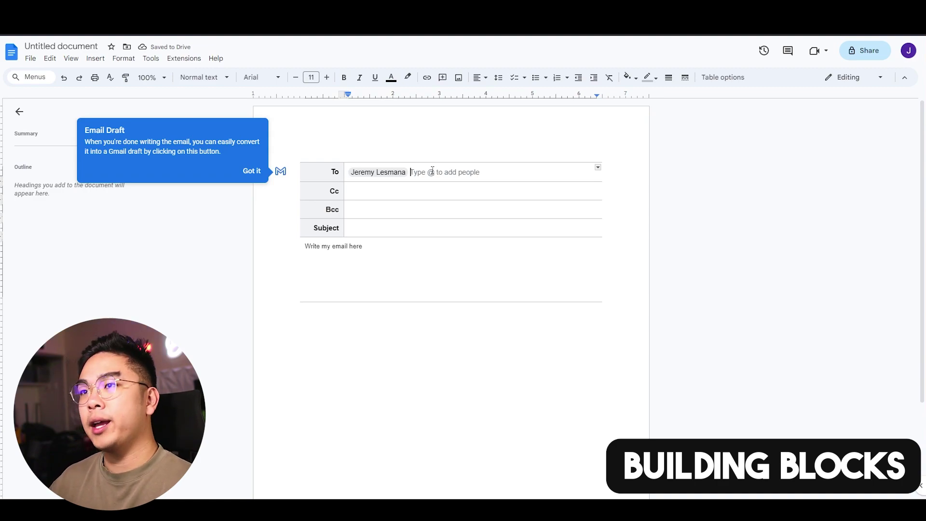
pyautogui.write('test@test.com')
pyautogui.press('Return')
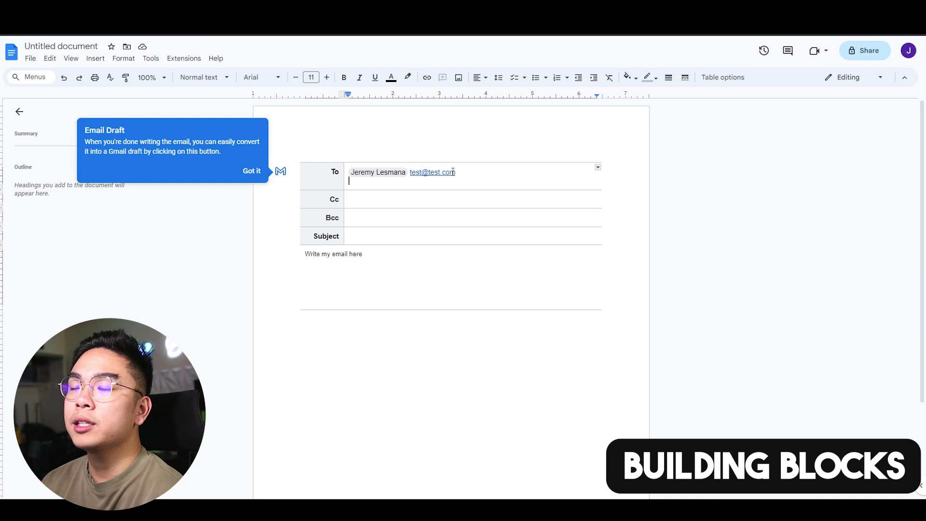
# - Dismiss the email draft tip and preview the draft as a Gmail message
pyautogui.click(453, 199)
pyautogui.click(447, 218)
pyautogui.click(257, 173)
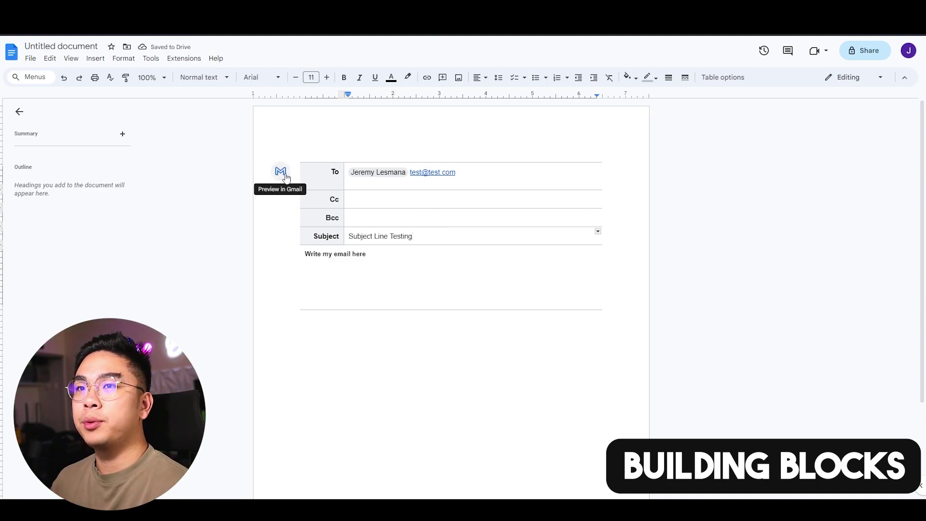
pyautogui.click(286, 177)
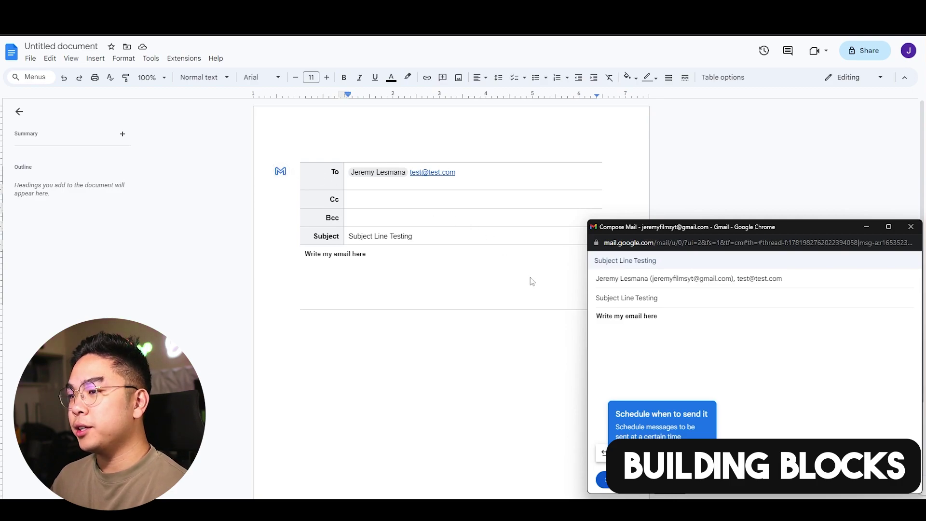
pyautogui.click(604, 479)
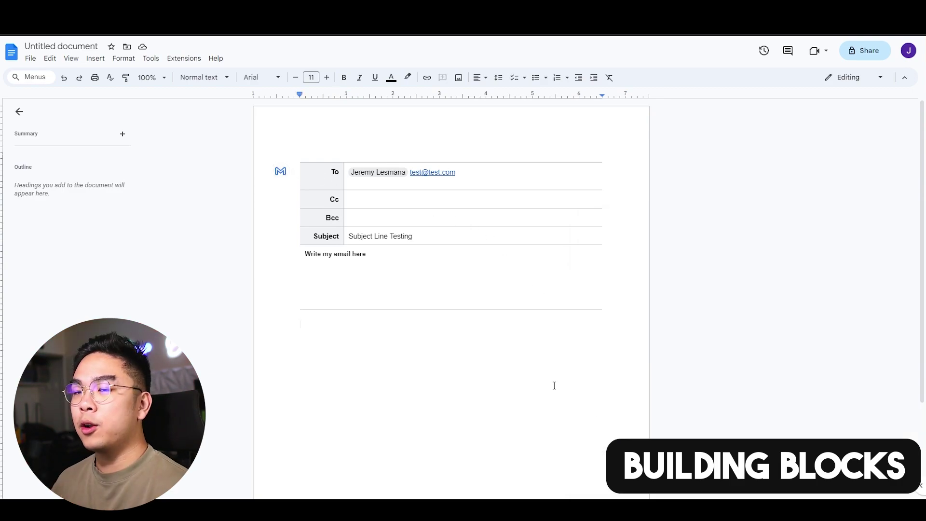
# - Insert the Product roadmap building-block table and look over its status and notes cells
pyautogui.click(99, 61)
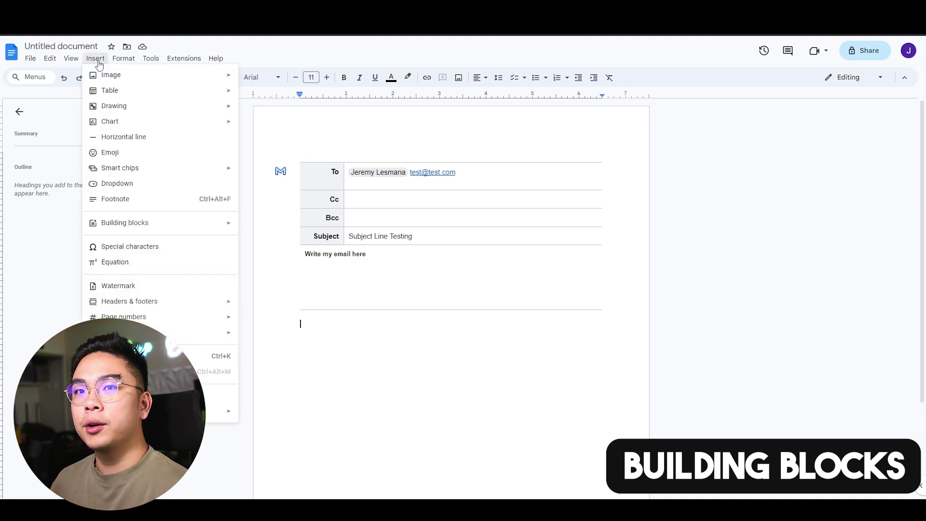
pyautogui.moveTo(138, 227)
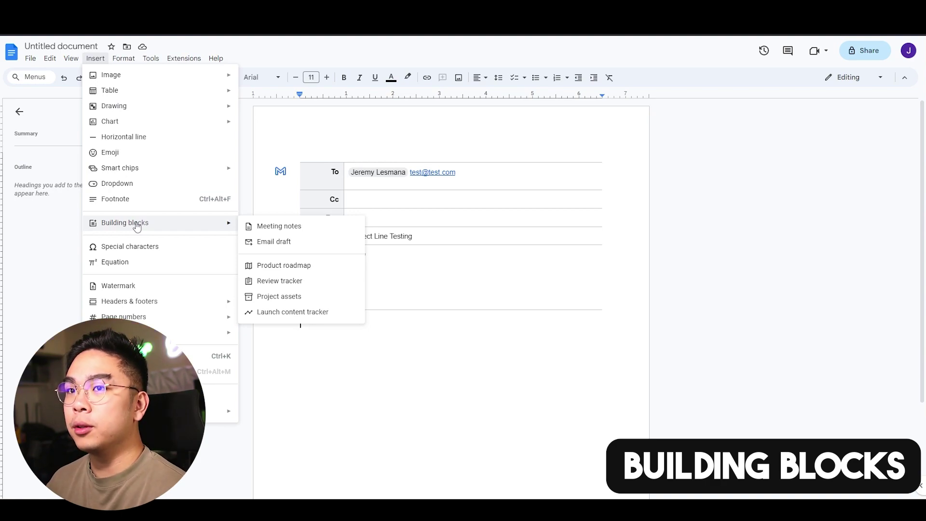
pyautogui.click(284, 265)
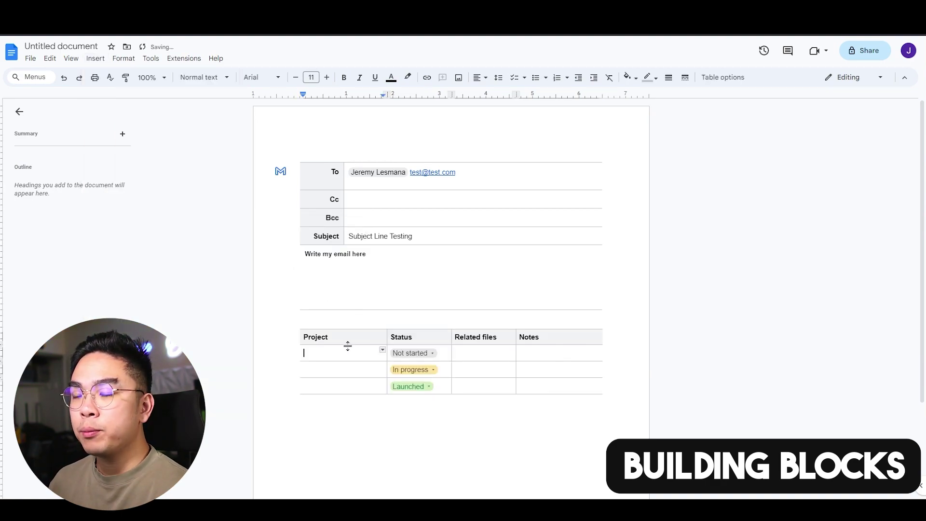
pyautogui.click(410, 353)
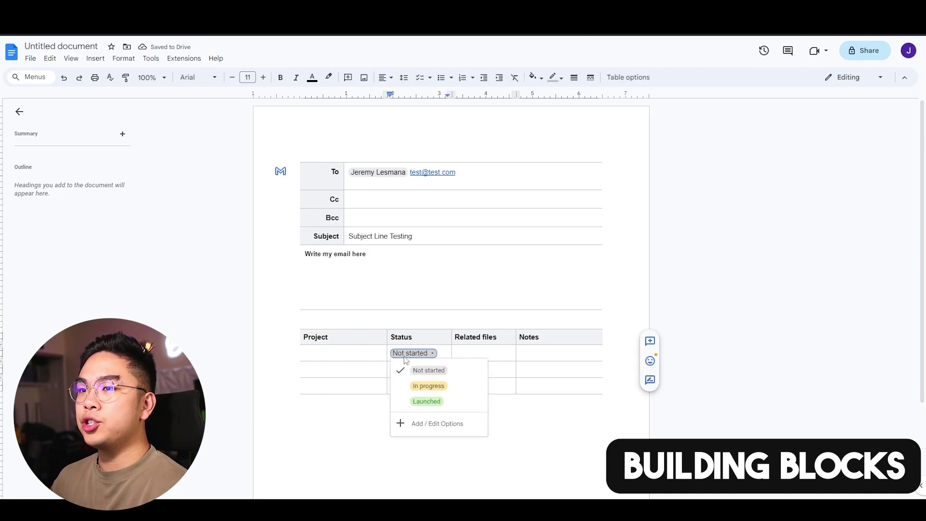
pyautogui.click(467, 353)
pyautogui.click(533, 352)
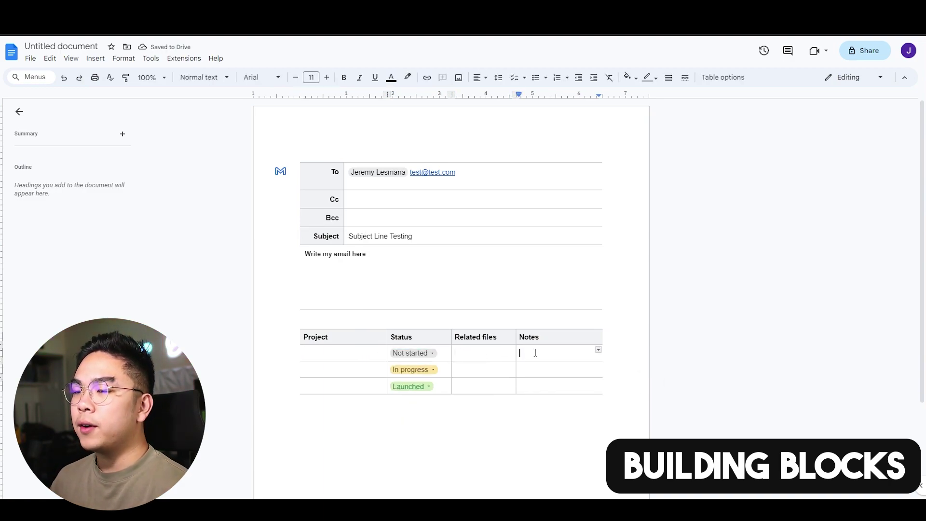
pyautogui.scroll(-2, 531, 374)
pyautogui.click(554, 306)
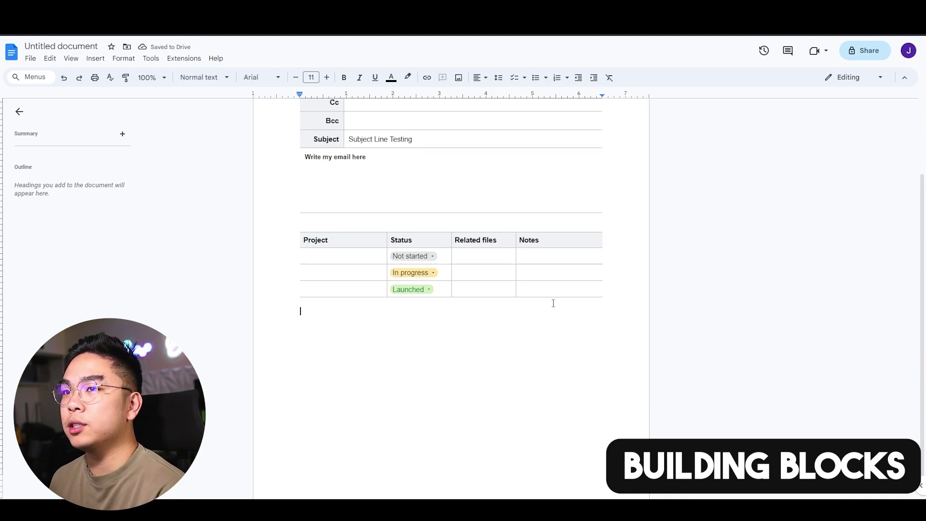
# - Insert a Review tracker table below it and start a new empty line
pyautogui.click(95, 58)
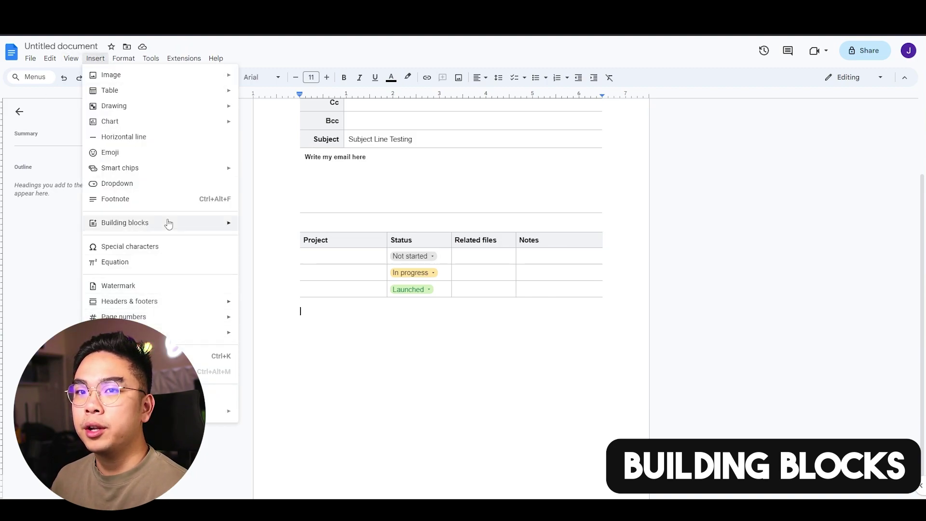
pyautogui.moveTo(168, 222)
pyautogui.click(327, 282)
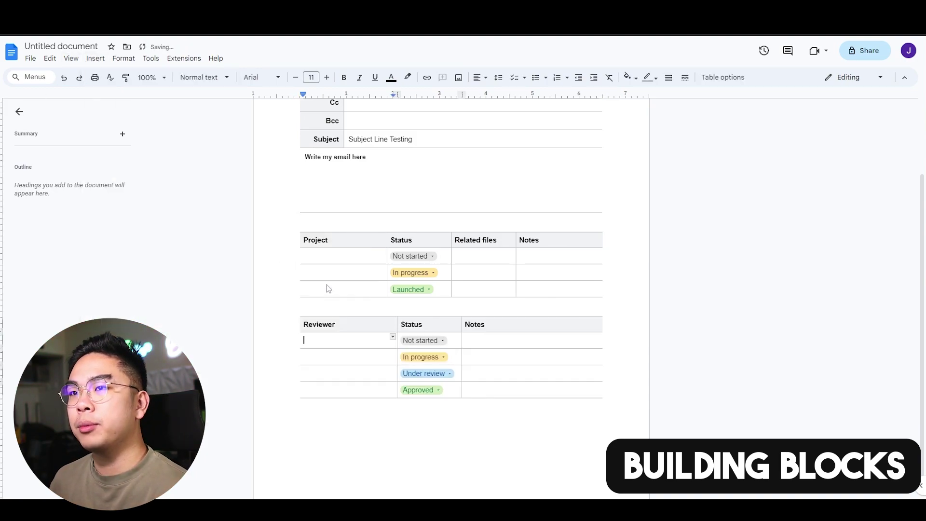
pyautogui.click(361, 441)
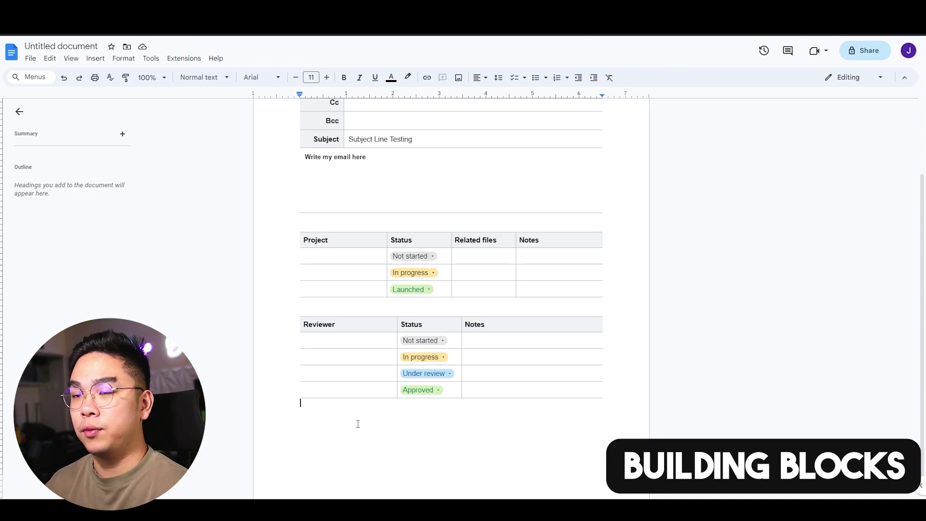
pyautogui.press('Return')
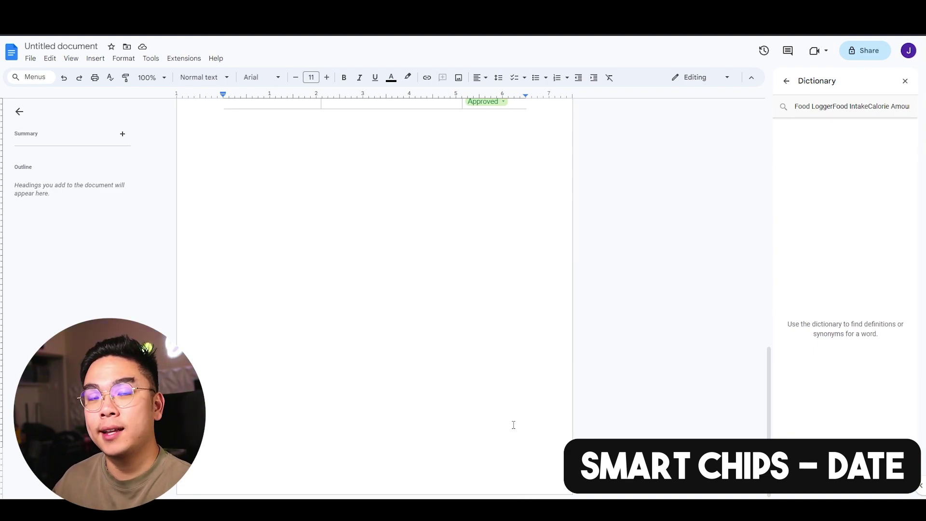
# - Insert a date smart chip set to November 10 at 3:00 PM
pyautogui.scroll(1, 530, 311)
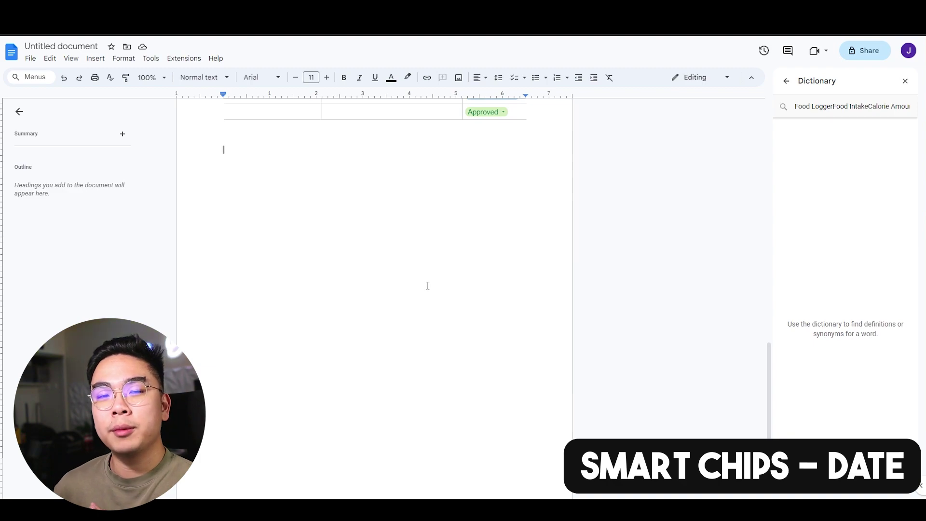
pyautogui.click(106, 60)
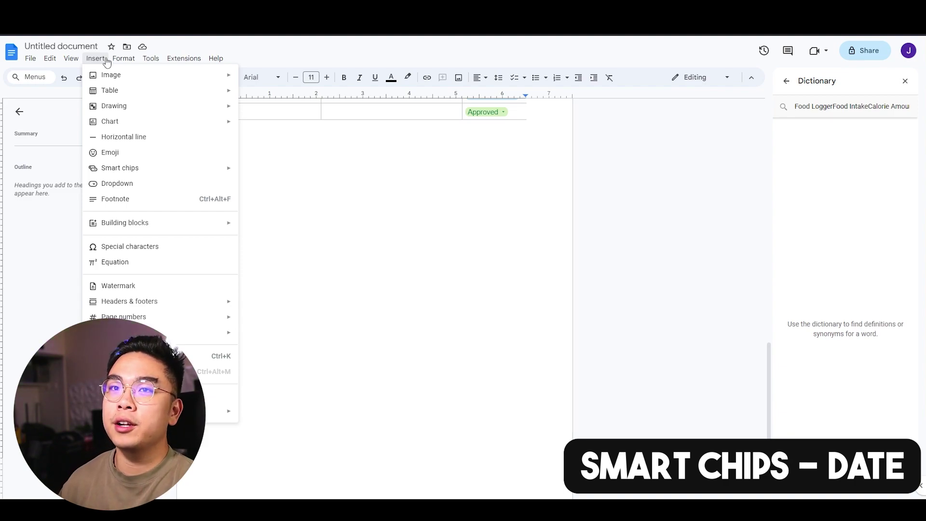
pyautogui.moveTo(154, 172)
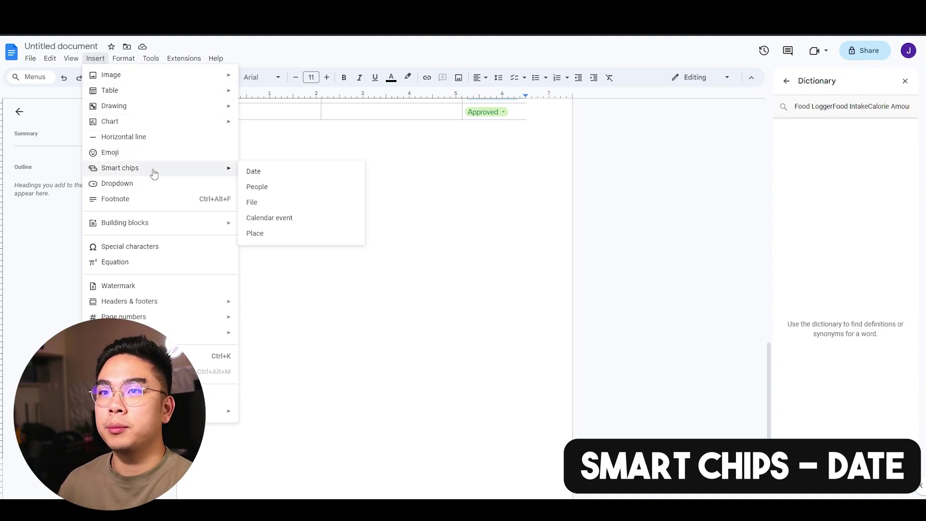
pyautogui.click(260, 178)
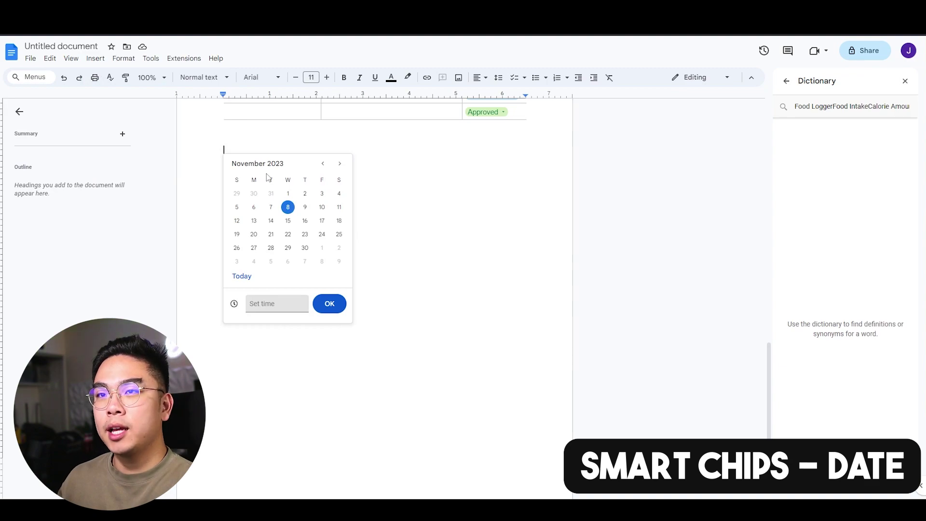
pyautogui.click(306, 208)
pyautogui.click(320, 209)
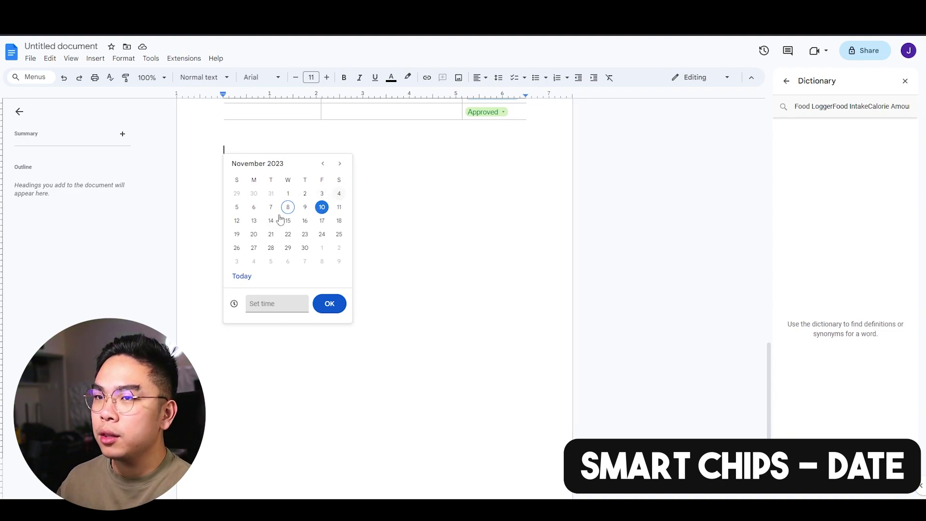
pyautogui.click(273, 303)
pyautogui.scroll(-7, 282, 341)
pyautogui.scroll(-10, 280, 338)
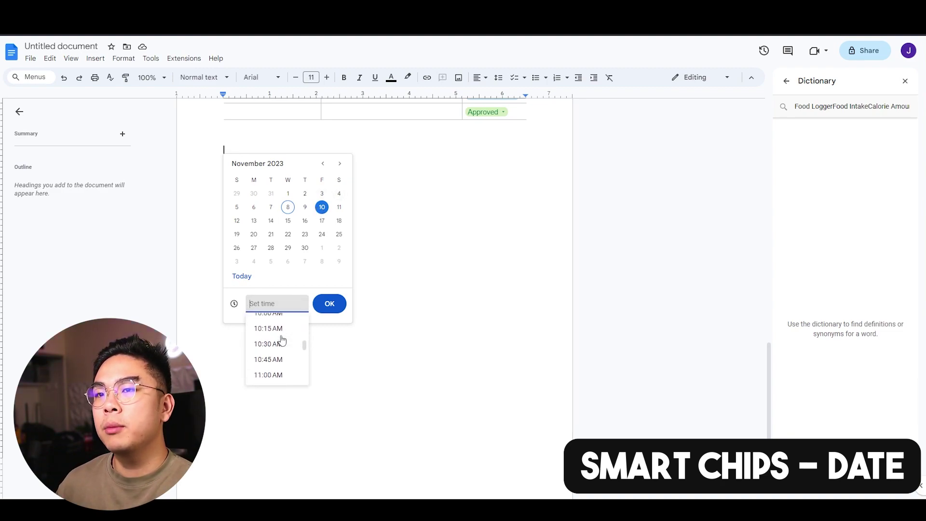
pyautogui.click(273, 334)
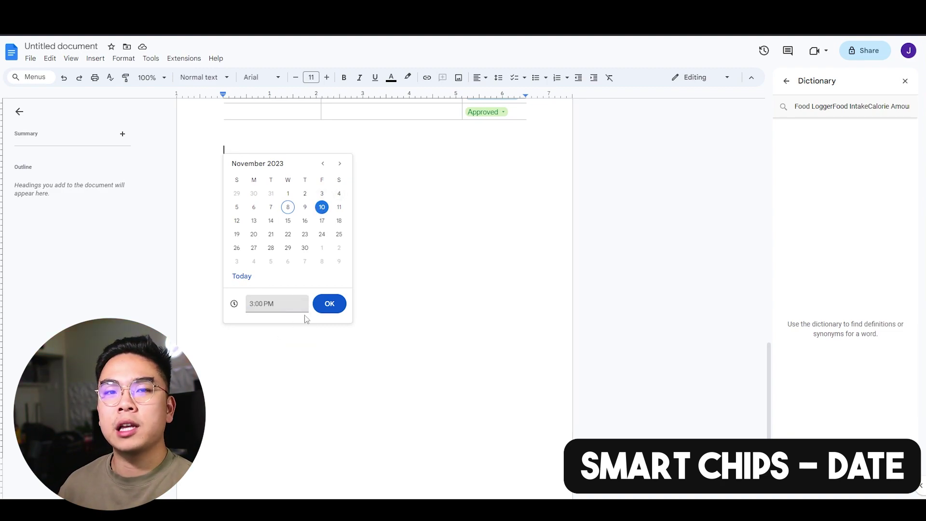
pyautogui.click(327, 311)
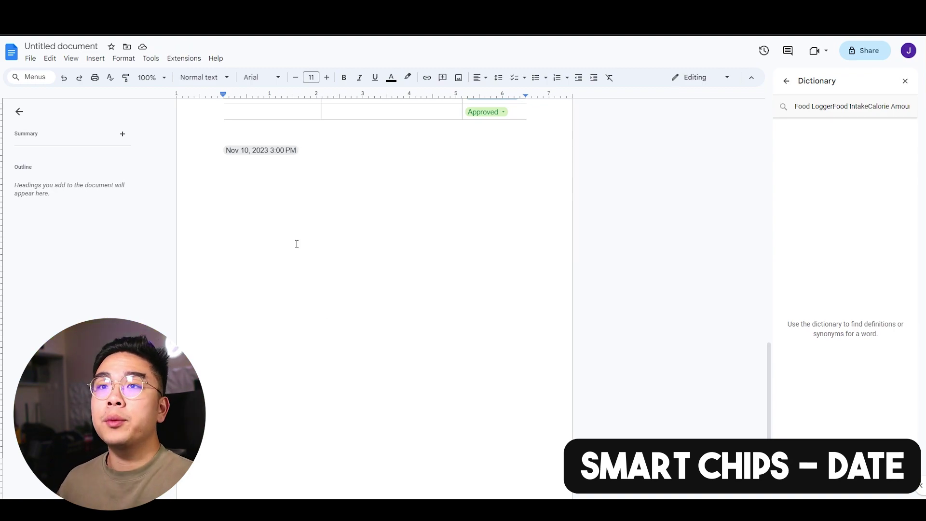
# - Type 'Next Meeting:' before the date chip and book a calendar meeting from it
pyautogui.click(212, 152)
pyautogui.write('Next Meeting:')
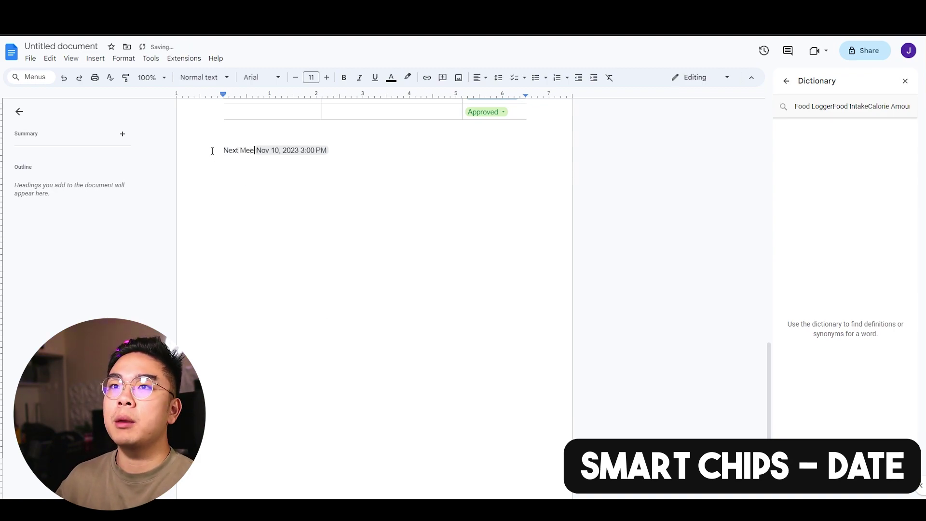
pyautogui.click(306, 151)
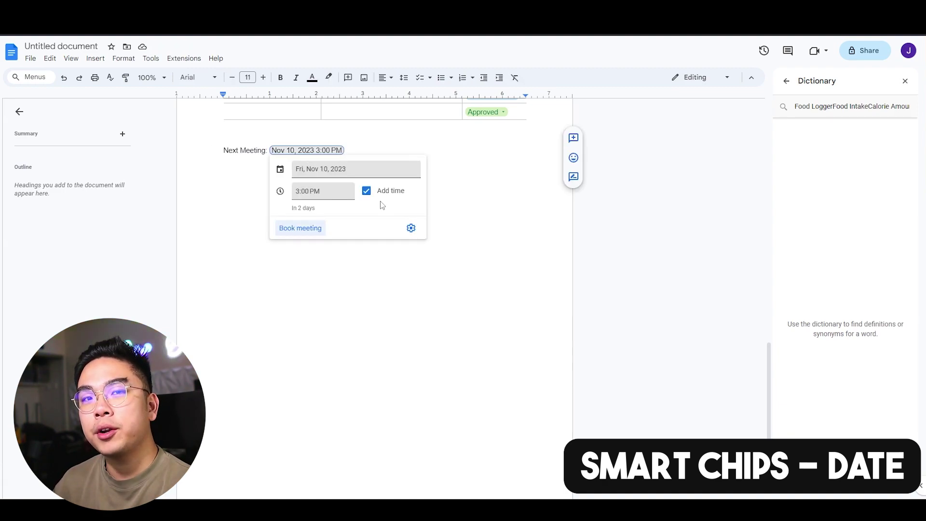
pyautogui.click(313, 227)
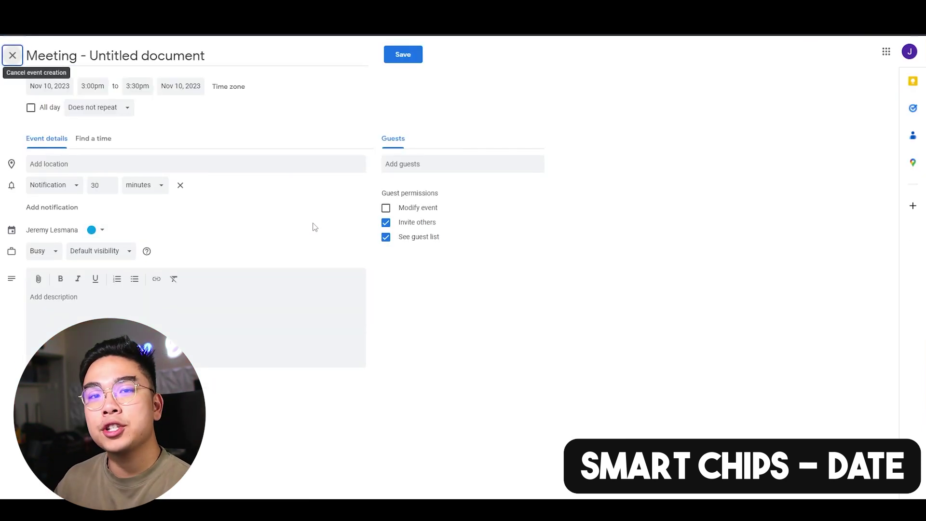
# - Select the document-name part of the Calendar event's Meeting title
pyautogui.click(99, 56)
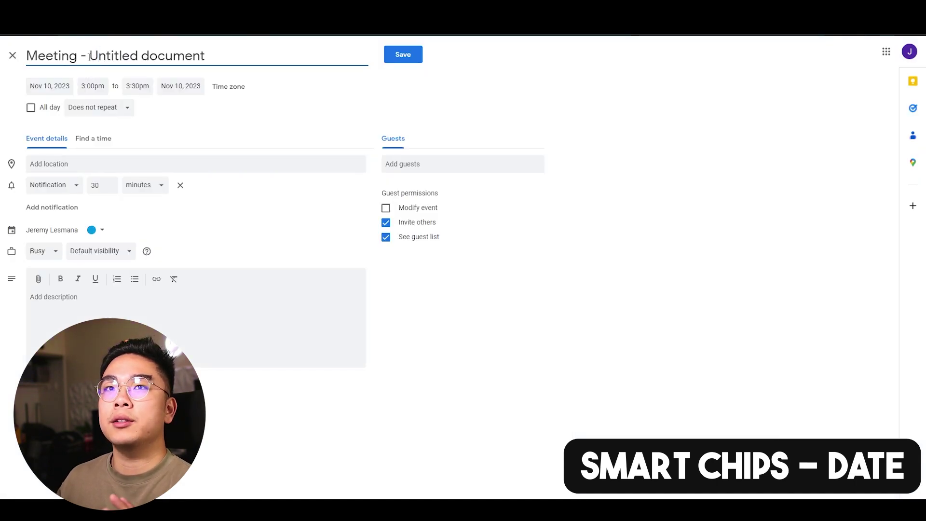
pyautogui.moveTo(89, 56); pyautogui.dragTo(220, 53)
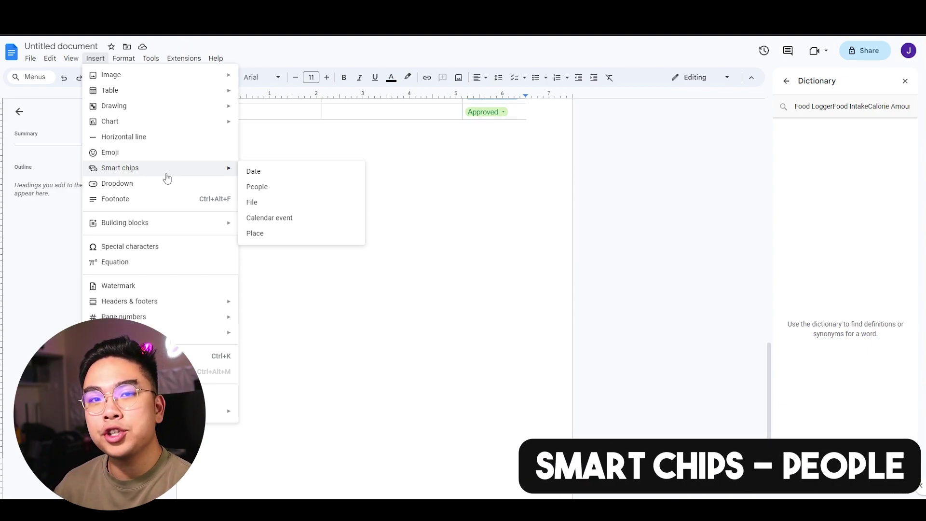
# - Insert a person smart chip for the suggested contact below the tracker tables
pyautogui.click(265, 187)
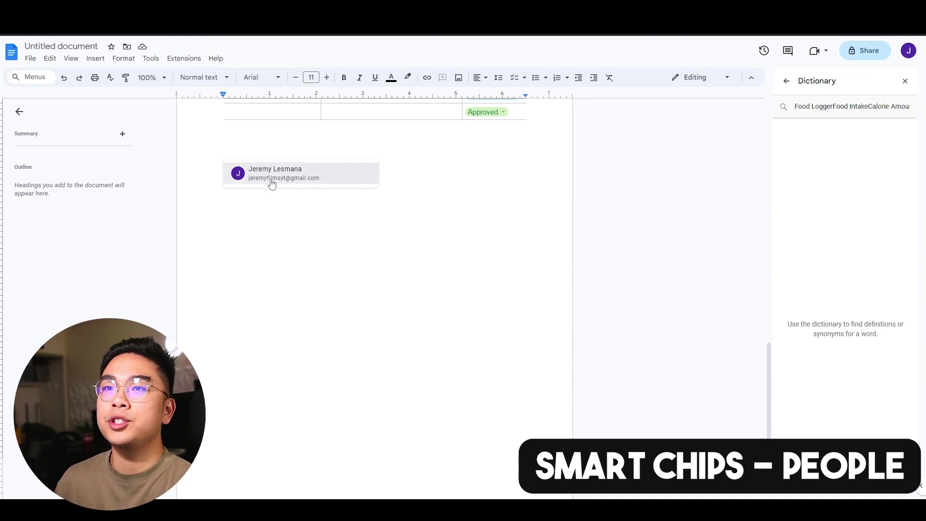
pyautogui.click(275, 182)
pyautogui.moveTo(264, 151)
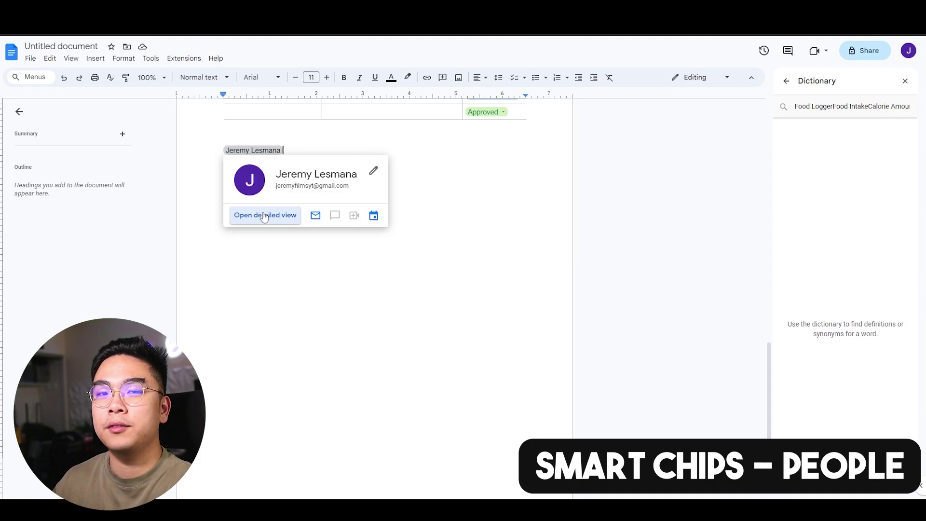
# - Insert a place smart chip for Times Square
pyautogui.click(95, 59)
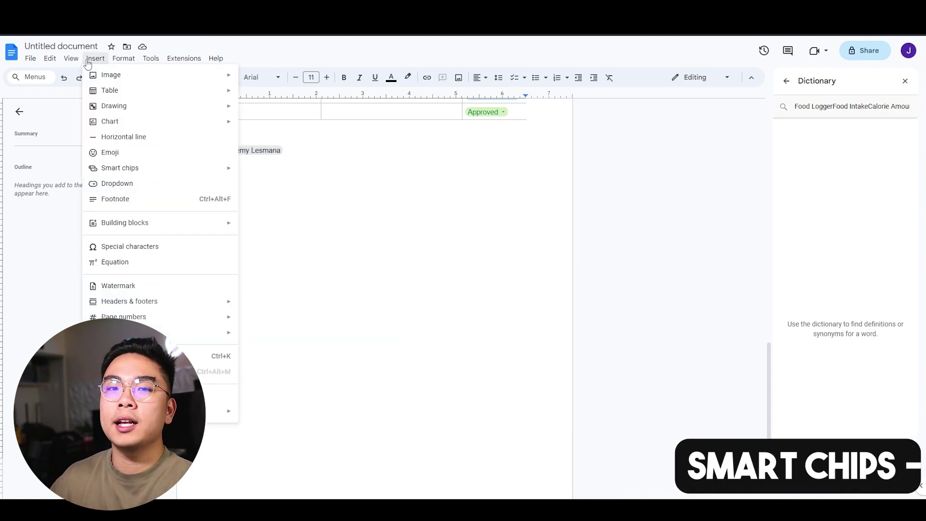
pyautogui.moveTo(146, 173)
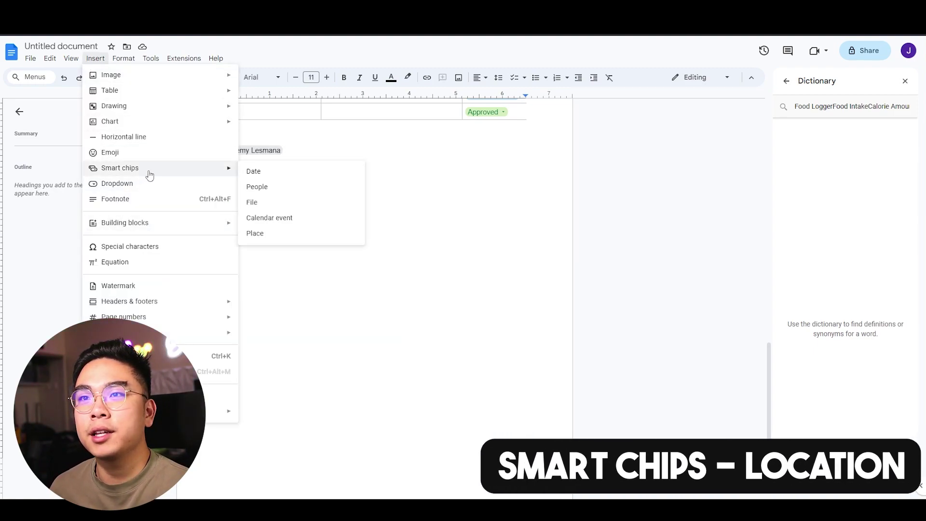
pyautogui.click(285, 234)
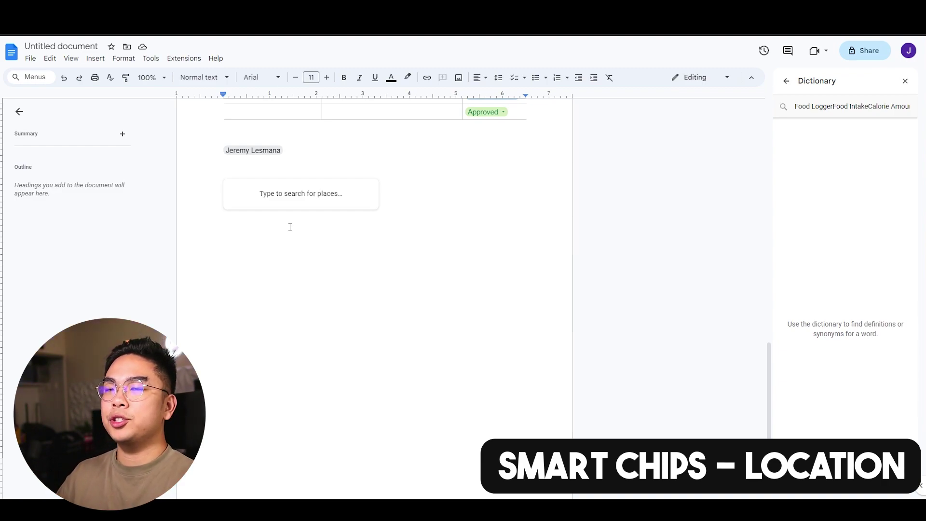
pyautogui.write('Ti')
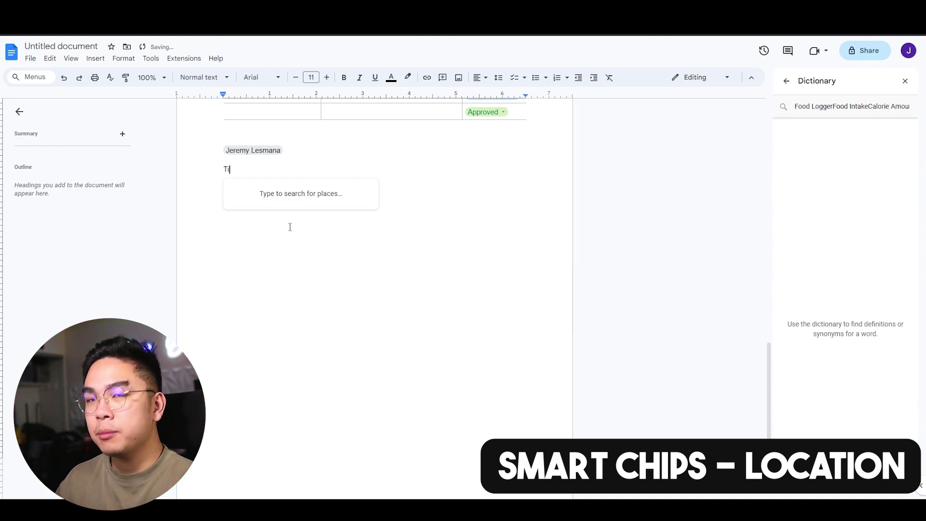
pyautogui.write('mes Square')
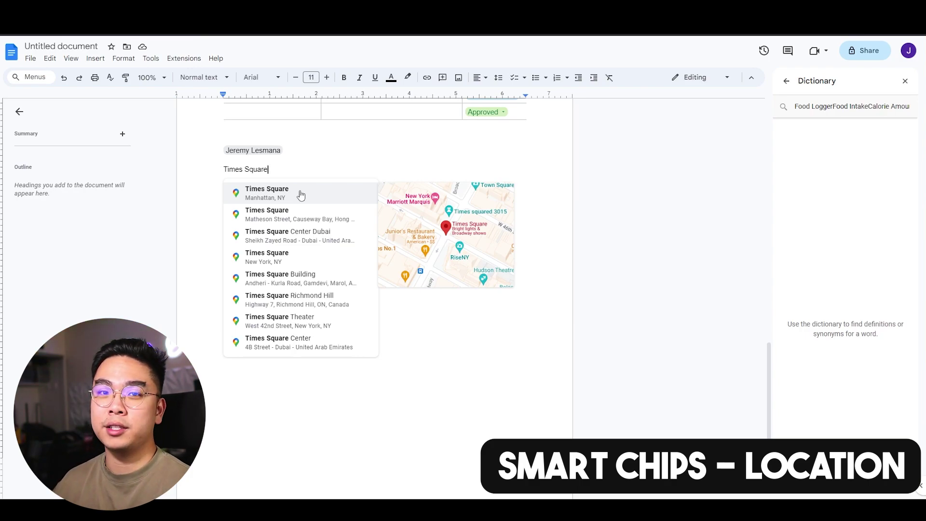
pyautogui.click(301, 195)
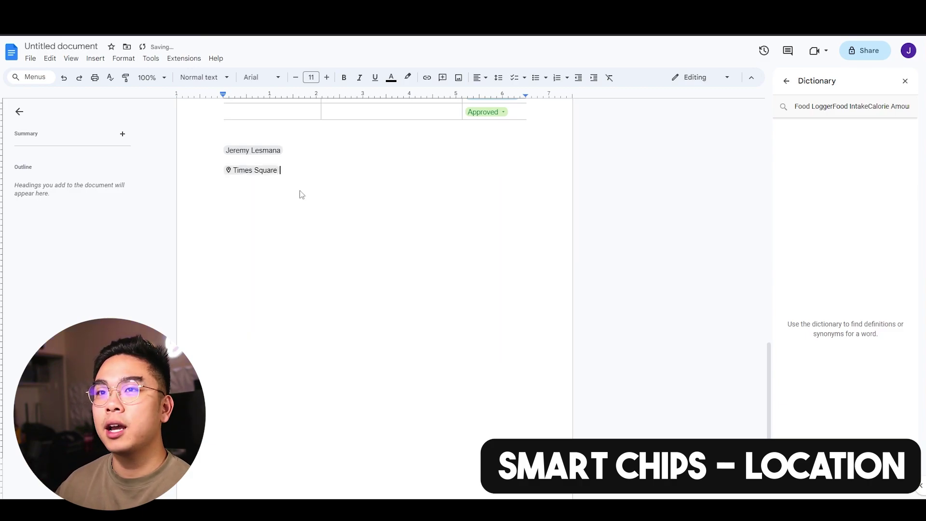
# - Preview Times Square in the Maps panel, then close the panel
pyautogui.moveTo(271, 174)
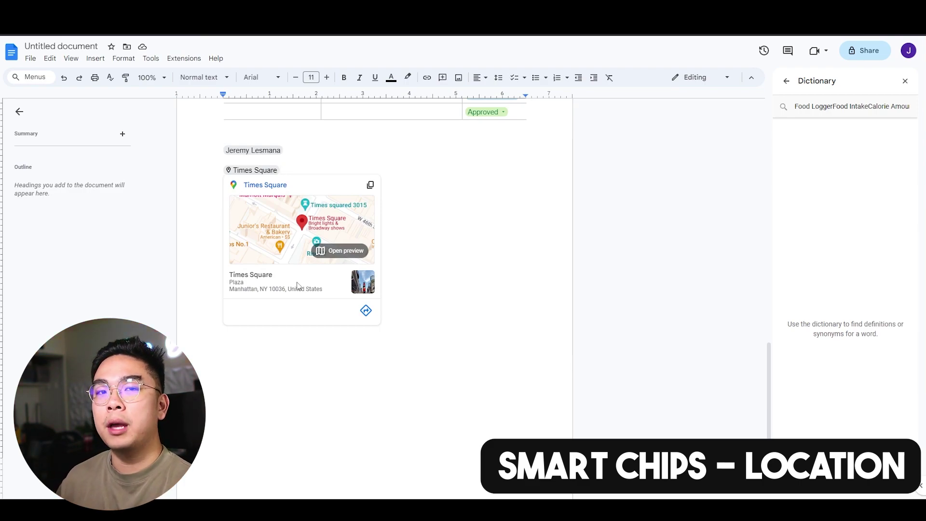
pyautogui.click(311, 233)
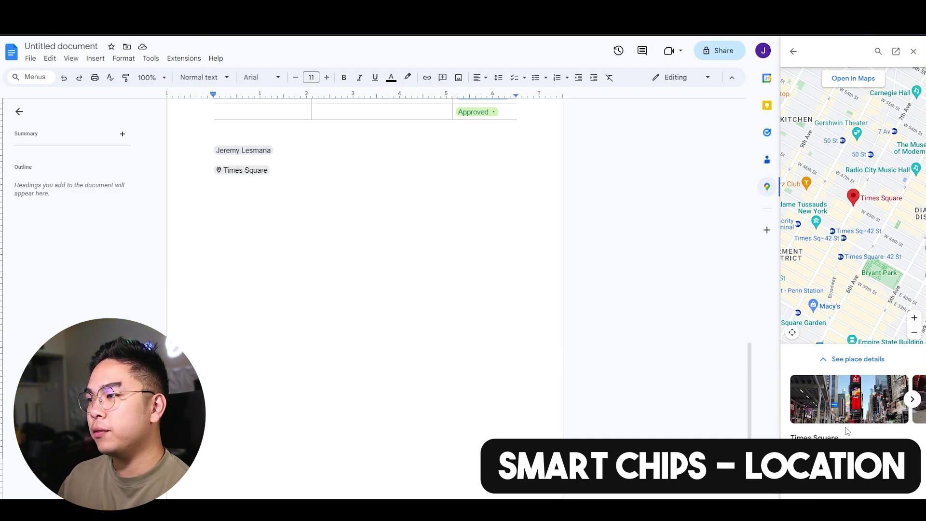
pyautogui.scroll(-3, 852, 435)
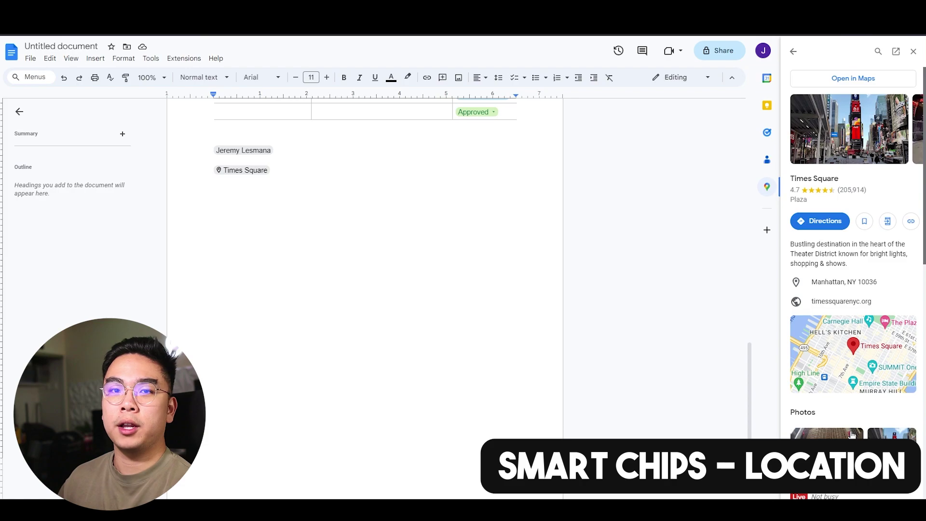
pyautogui.click(794, 51)
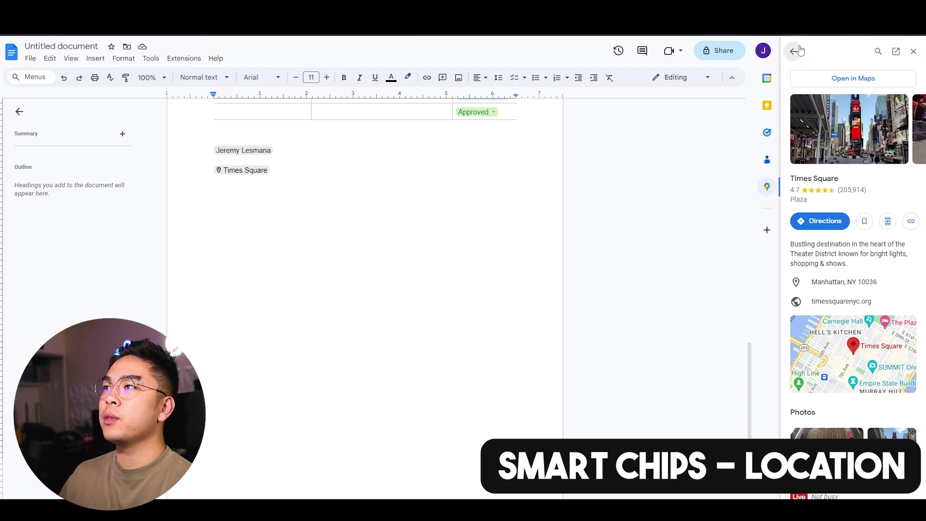
pyautogui.click(912, 53)
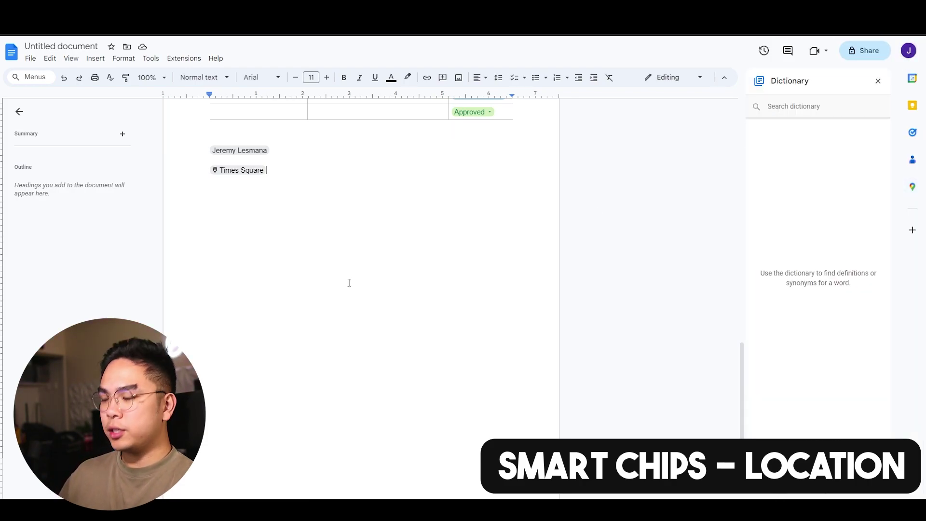
# - Type 'Let's meet at this restaurant:' on a new line and add a McDonalds Texas place chip
pyautogui.press('Return')
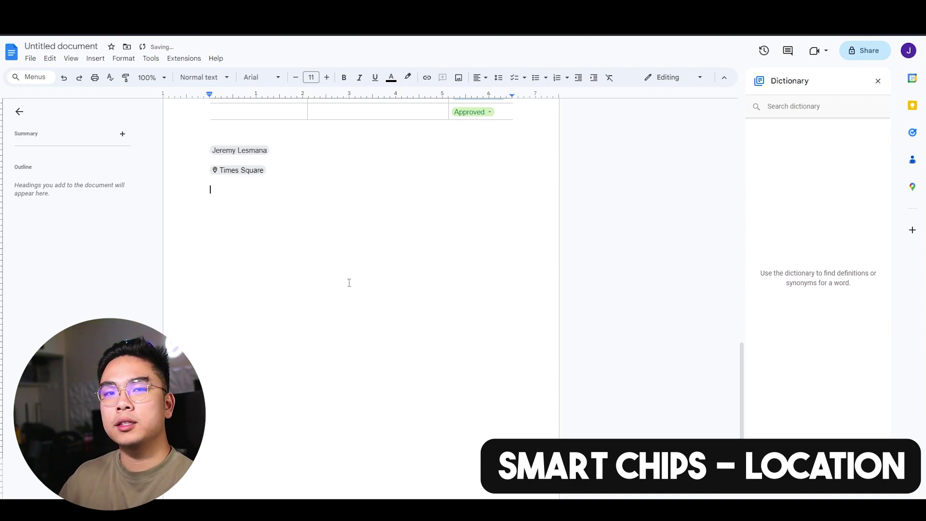
pyautogui.write("Let's meet at this re")
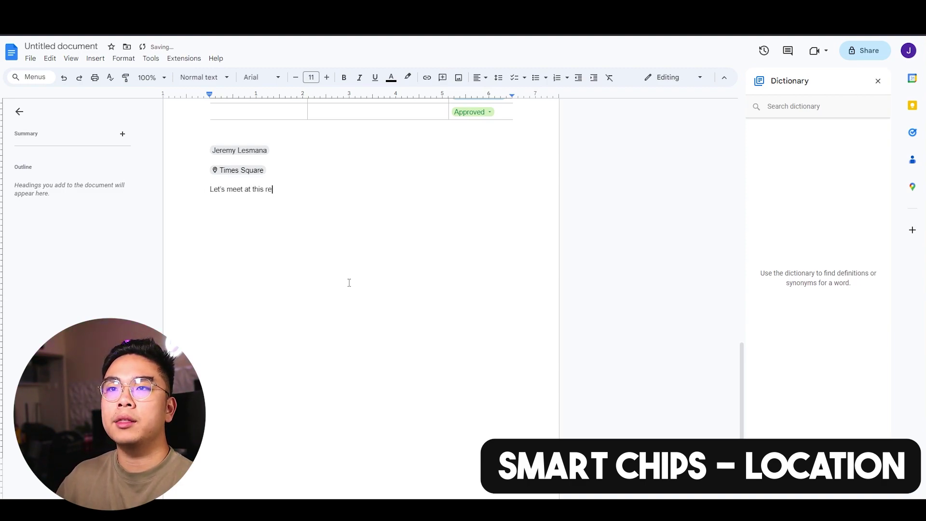
pyautogui.write('staurant:')
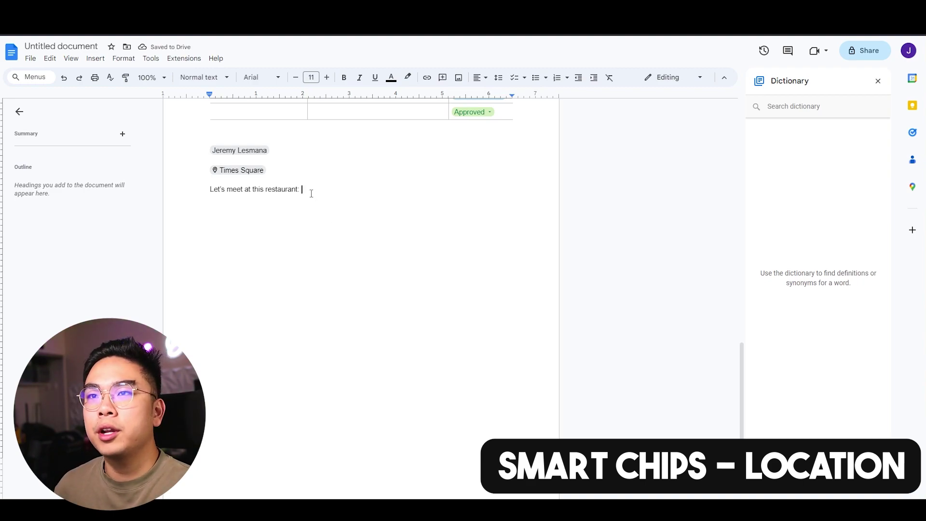
pyautogui.click(95, 58)
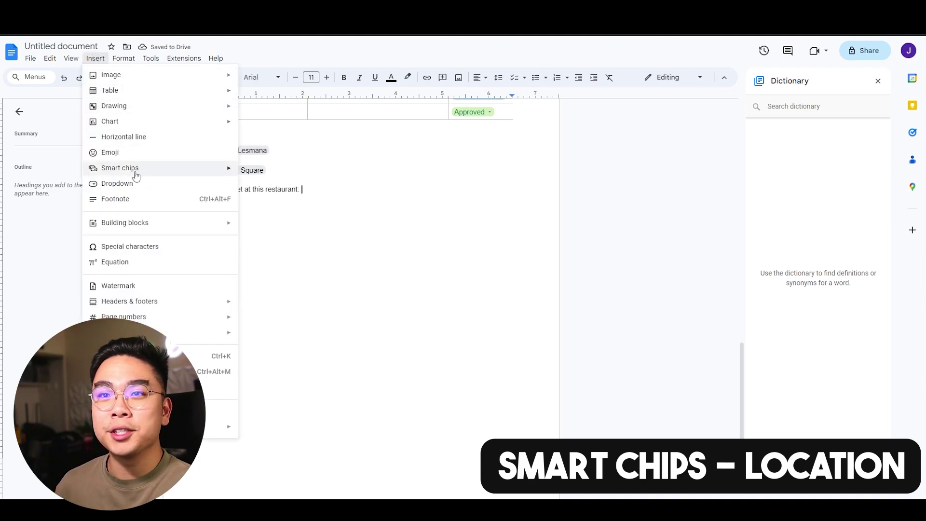
pyautogui.moveTo(136, 176)
pyautogui.click(300, 232)
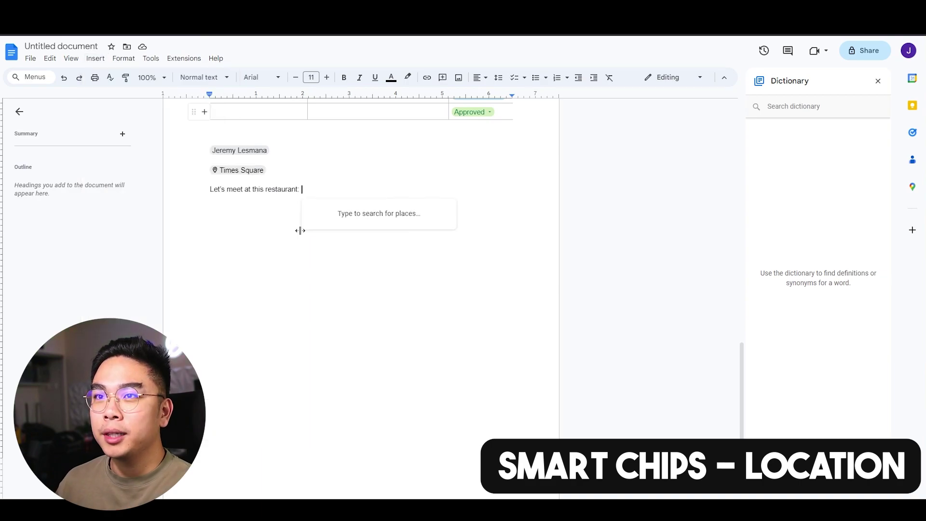
pyautogui.write('McDonald')
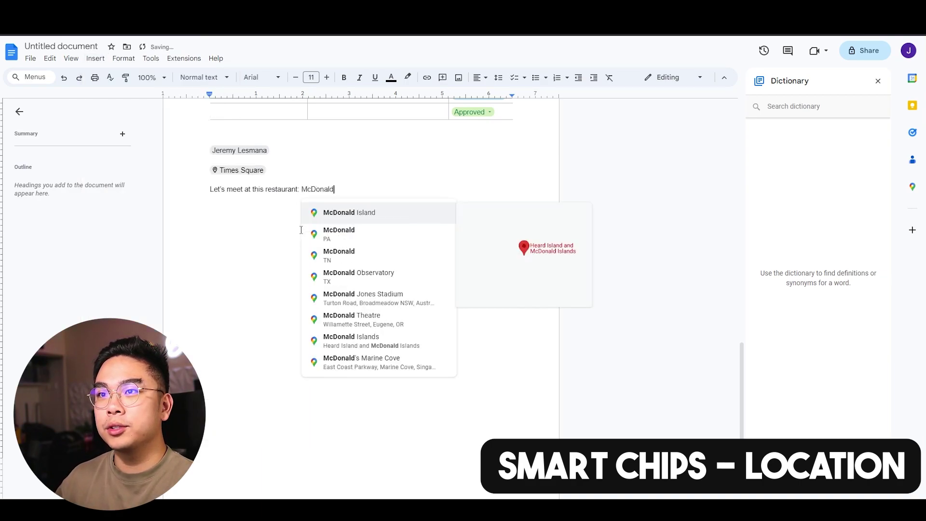
pyautogui.write('s')
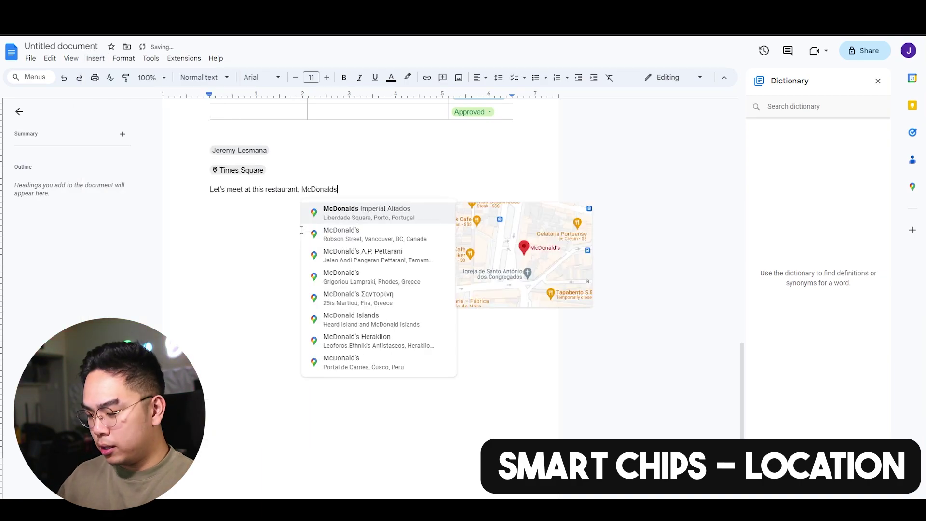
pyautogui.write(' Texas')
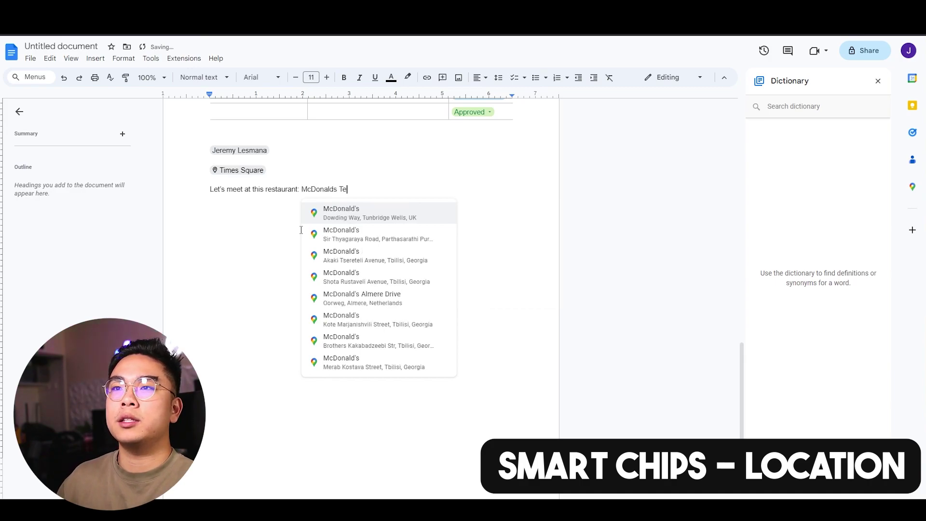
pyautogui.click(376, 219)
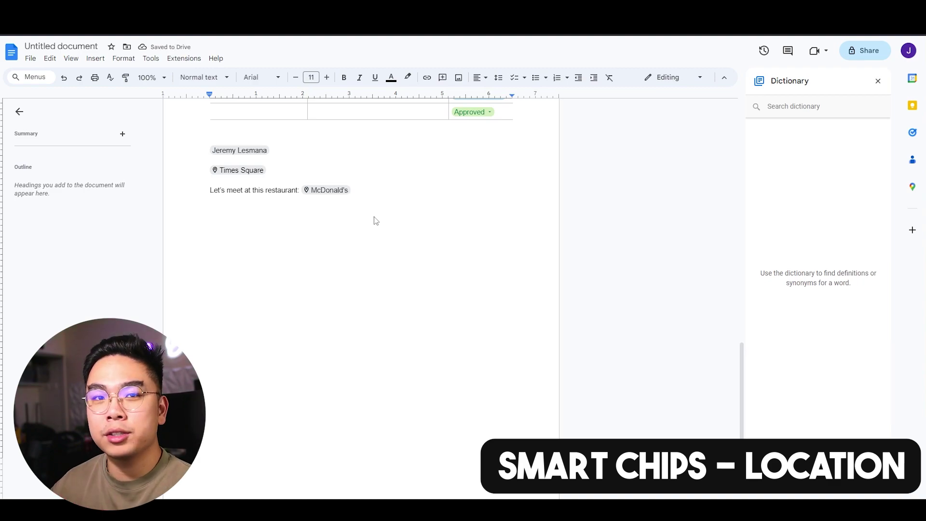
# - View McDonald's full weekly opening hours in the Maps panel, then type @ on the new line
pyautogui.moveTo(341, 194)
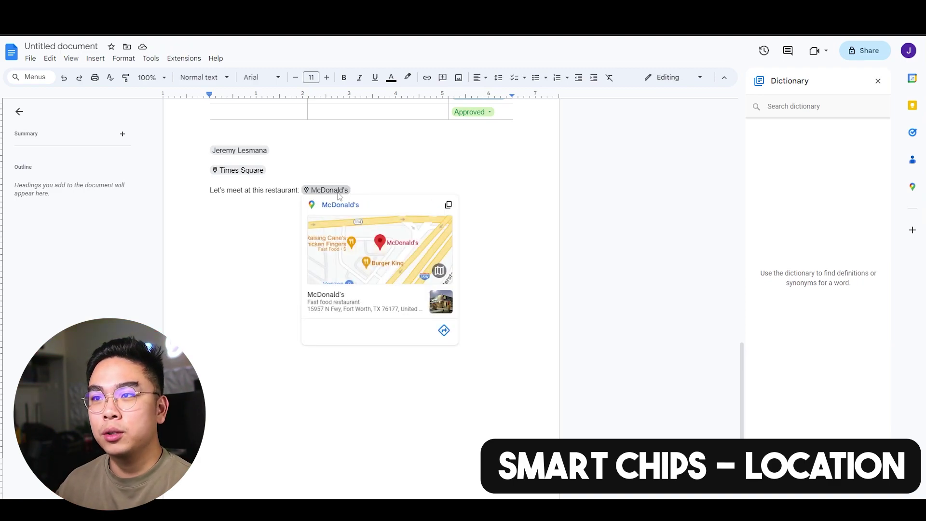
pyautogui.click(375, 265)
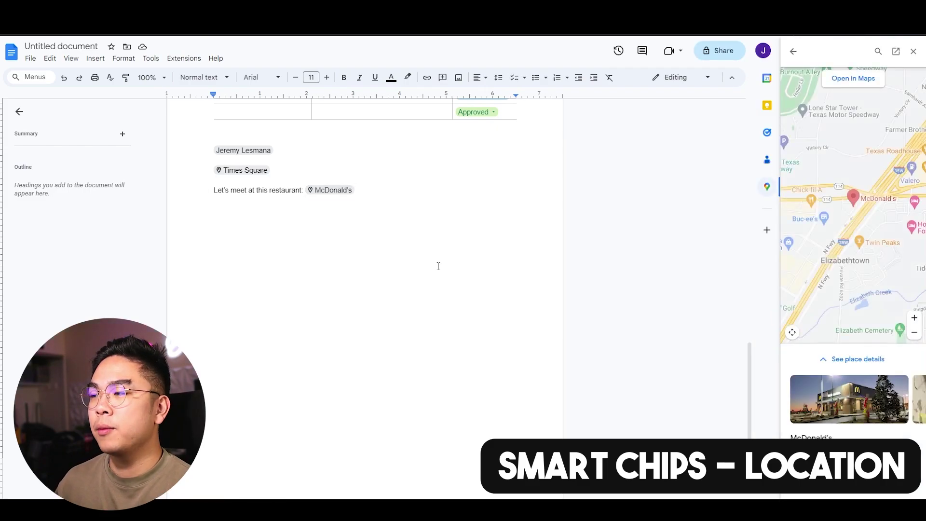
pyautogui.click(859, 359)
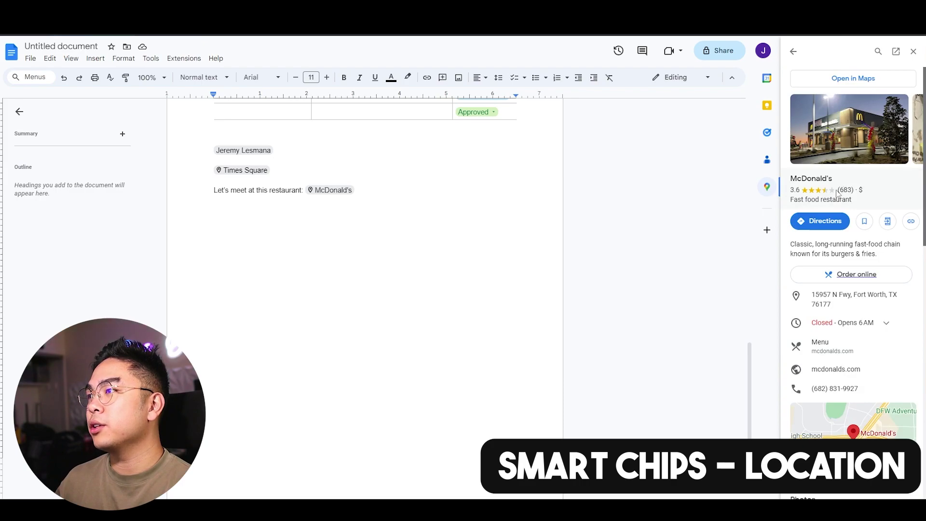
pyautogui.scroll(-1, 850, 232)
pyautogui.click(885, 270)
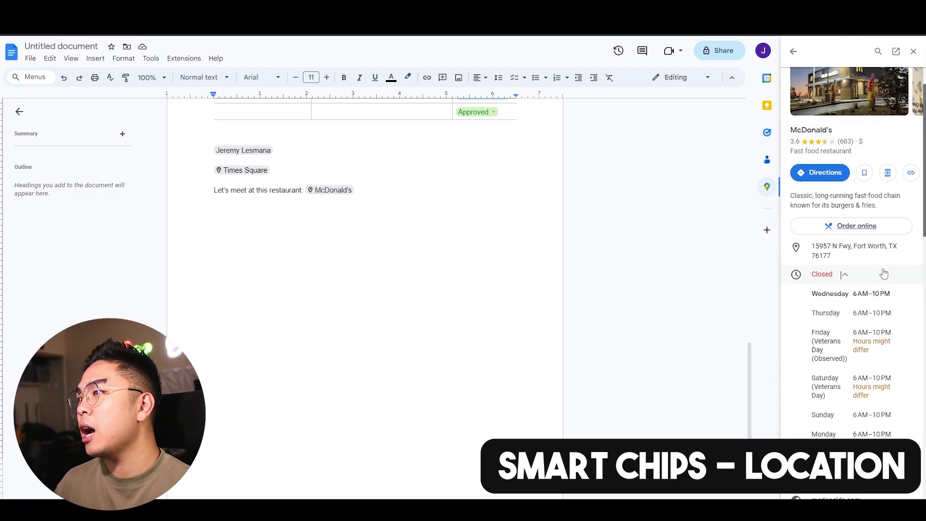
pyautogui.scroll(-4, 878, 263)
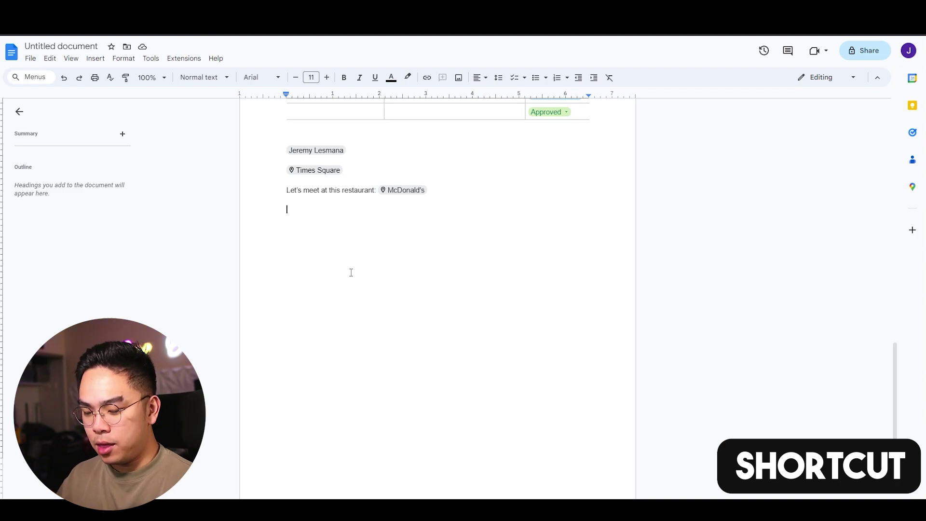
pyautogui.write('@')
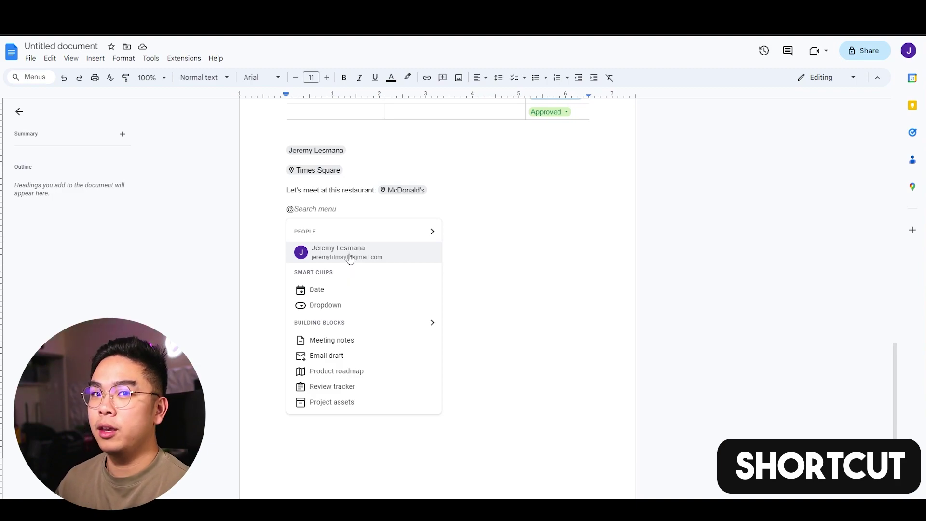
# - Filter the @ menu to building block templates, then close the list
pyautogui.click(433, 324)
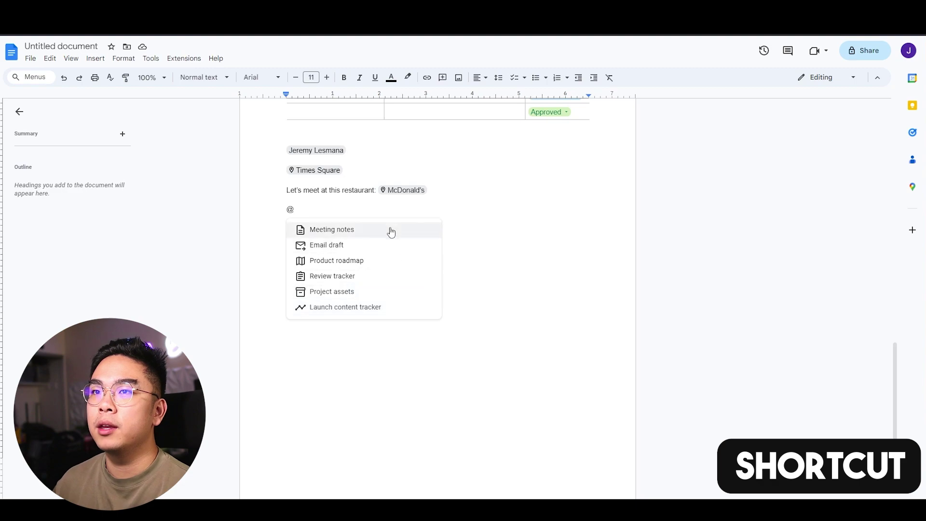
pyautogui.click(392, 207)
pyautogui.press('BackSpace')
pyautogui.write('@')
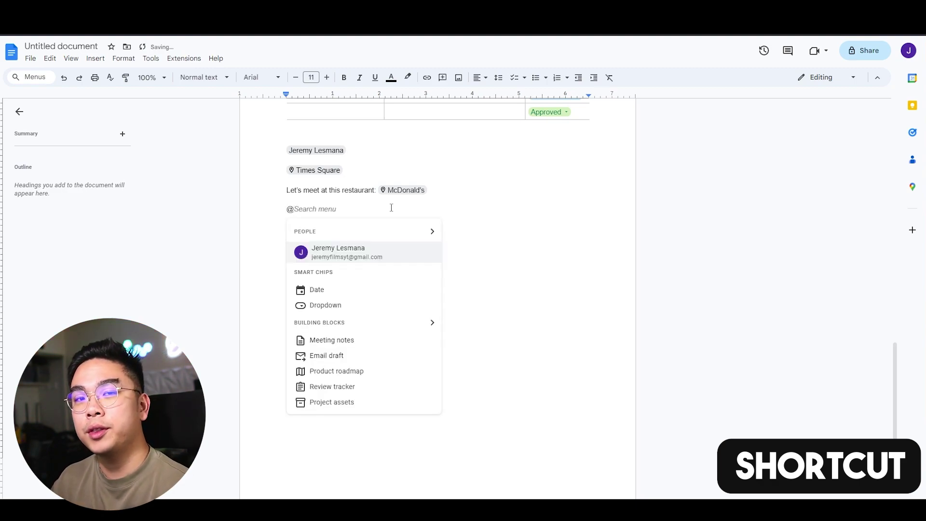
pyautogui.write('today')
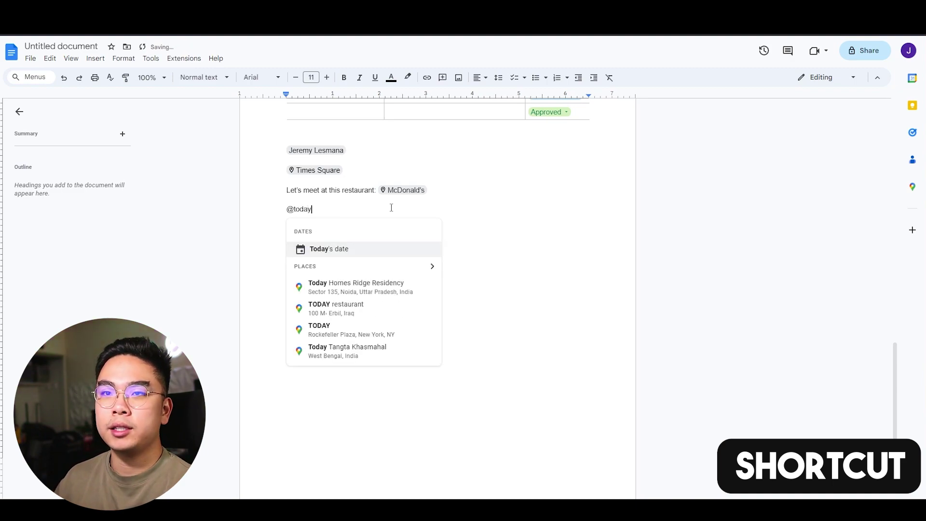
pyautogui.press('BackSpace')
pyautogui.press('BackSpace')
pyautogui.press('BackSpace')
pyautogui.press('BackSpace')
pyautogui.press('BackSpace')
pyautogui.write('McDonals')
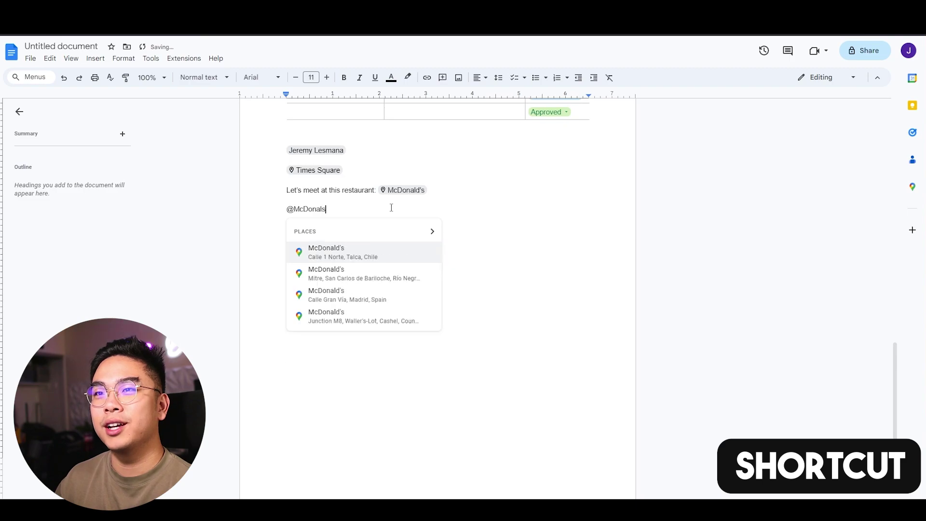
pyautogui.press('BackSpace')
pyautogui.write('ds Texas')
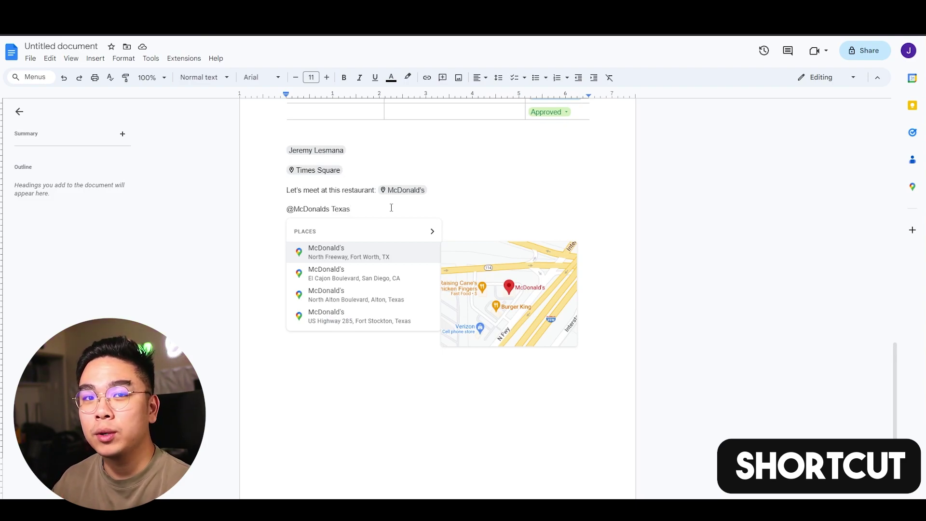
pyautogui.hotkey('ctrl', 'z')
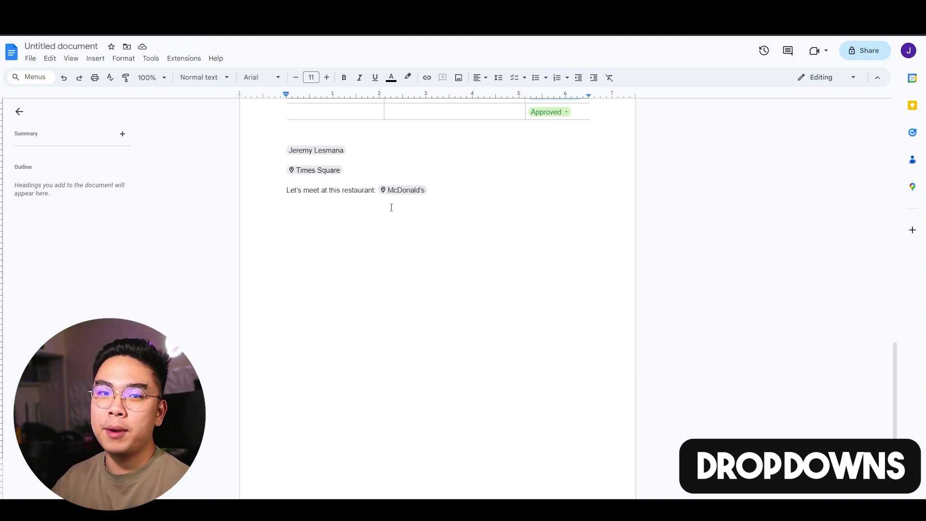
# - Insert a dropdown on the empty line and preview the Launch status and Review status presets
pyautogui.click(91, 59)
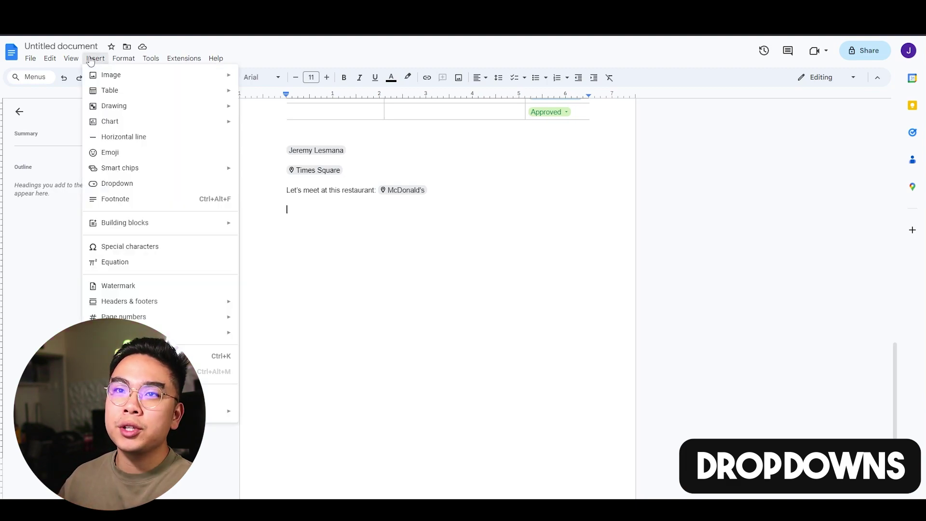
pyautogui.click(141, 185)
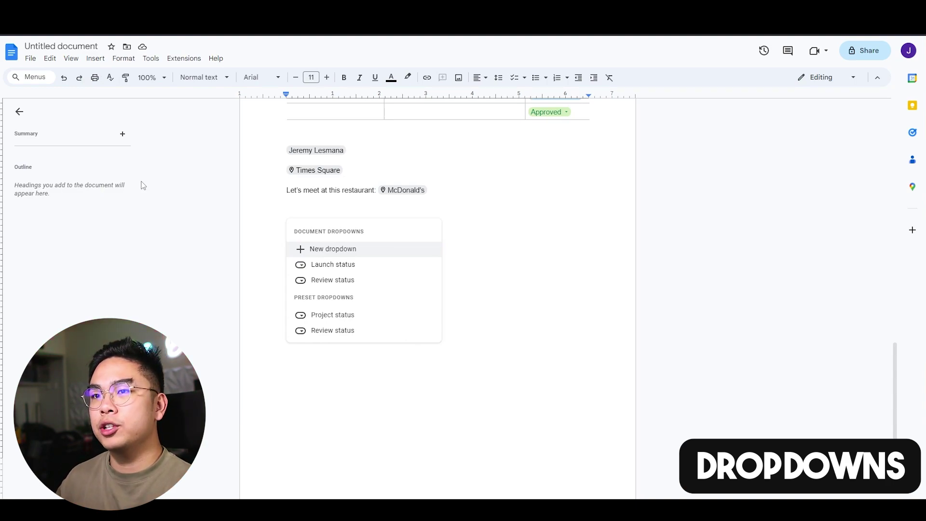
pyautogui.moveTo(364, 271)
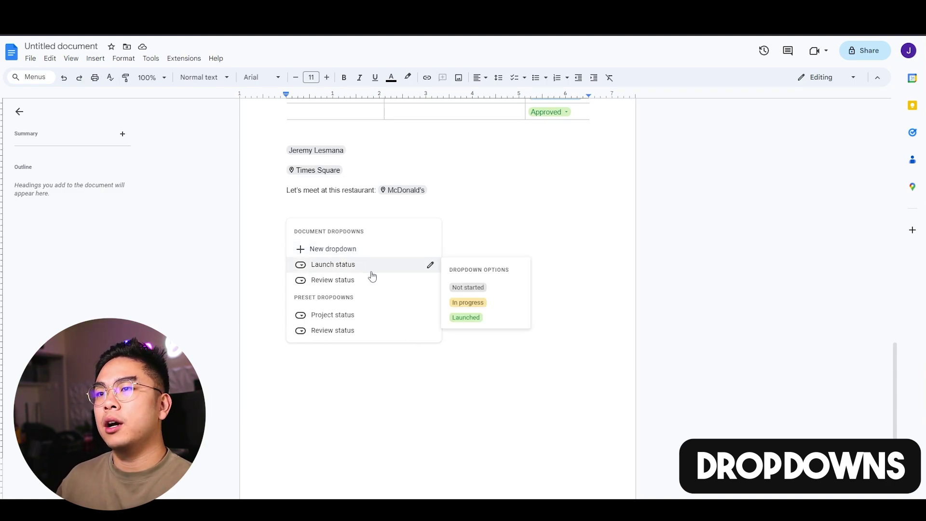
pyautogui.moveTo(383, 284)
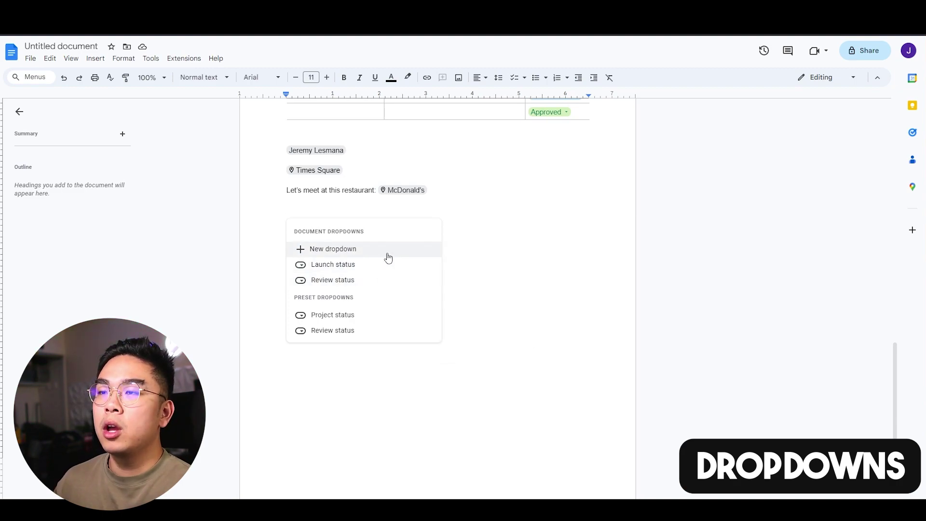
# - Start a new dropdown named Food Options, colouring its first three options dark red, brown and green
pyautogui.click(386, 258)
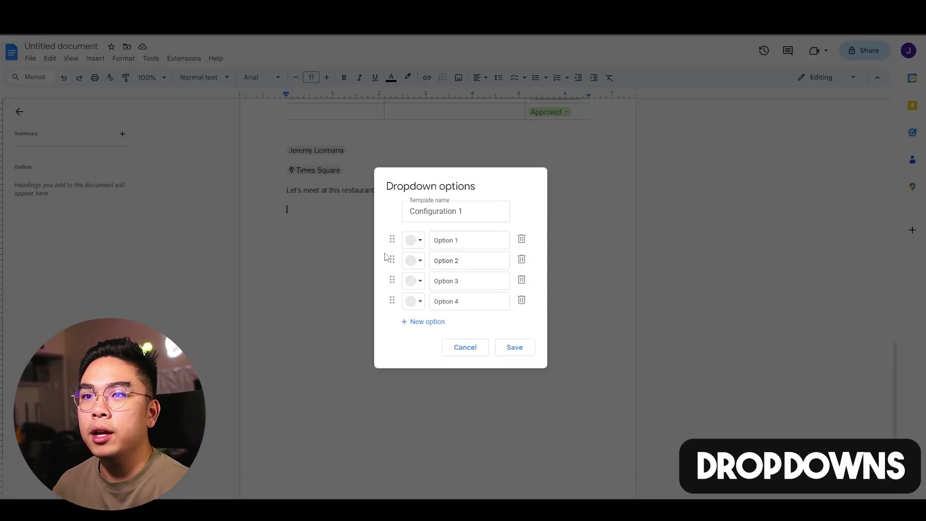
pyautogui.tripleClick(447, 214)
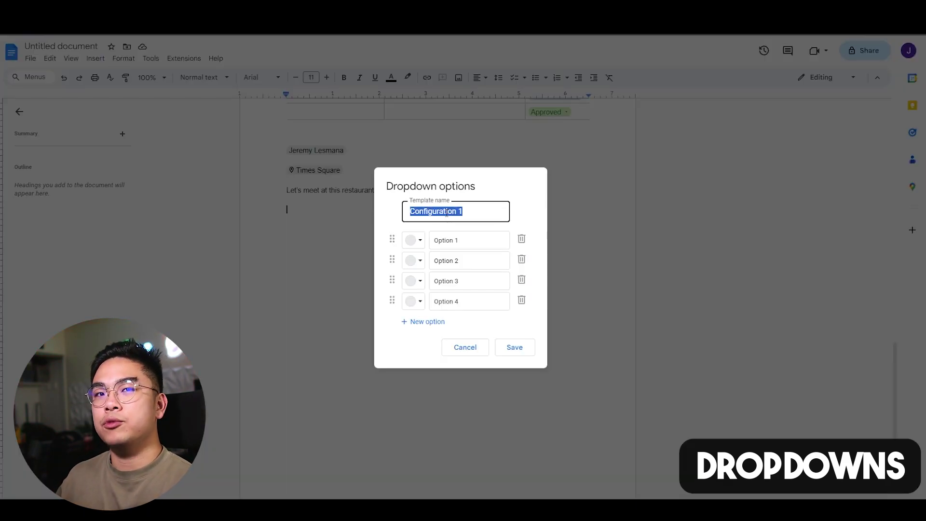
pyautogui.write('Food Options')
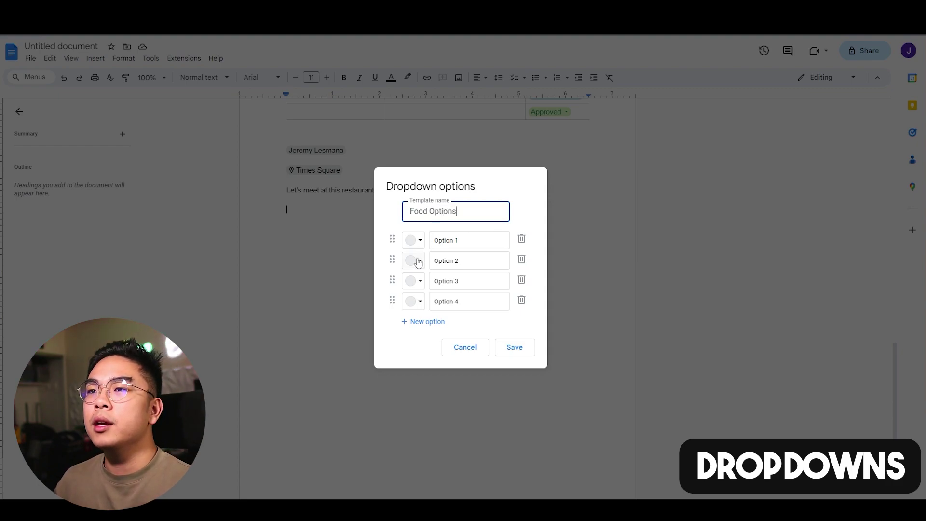
pyautogui.click(417, 241)
pyautogui.click(433, 292)
pyautogui.click(421, 263)
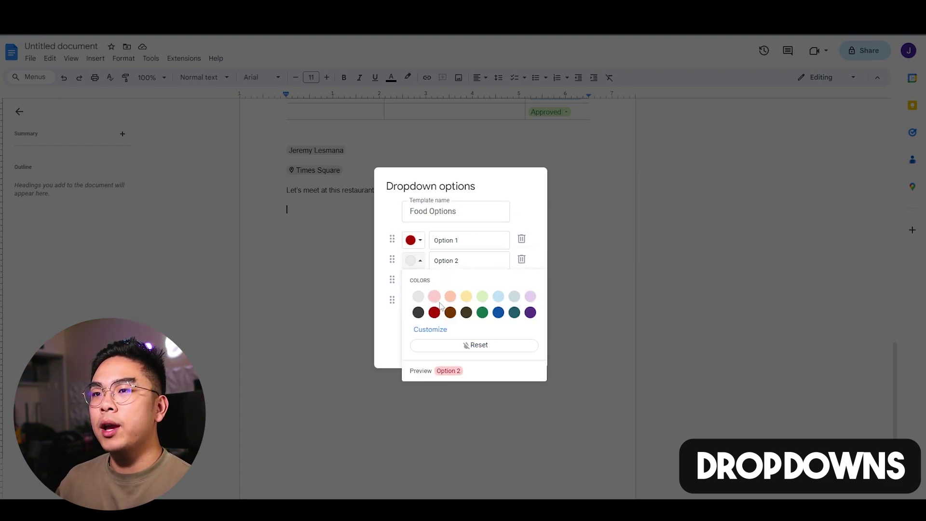
pyautogui.click(445, 312)
pyautogui.click(481, 333)
# - Name the options Breakfast, Lunch, Dinner and Dessert, then save the dropdown into the document
pyautogui.tripleClick(475, 243)
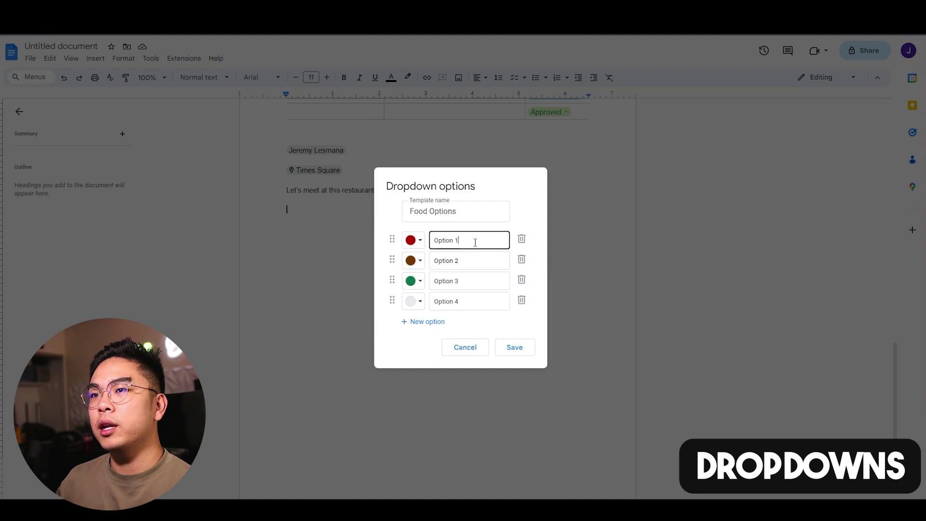
pyautogui.write('Bre')
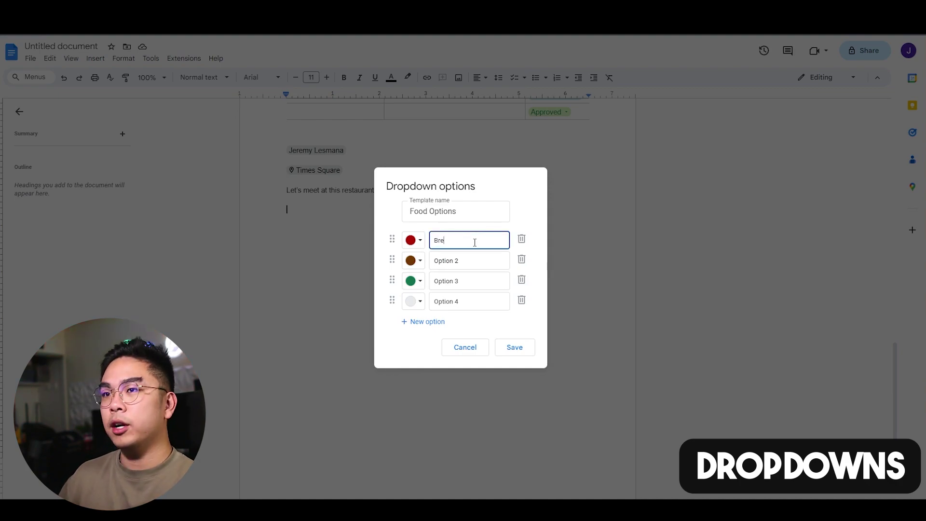
pyautogui.write('akfast')
pyautogui.press('Tab')
pyautogui.press('Tab')
pyautogui.press('Tab')
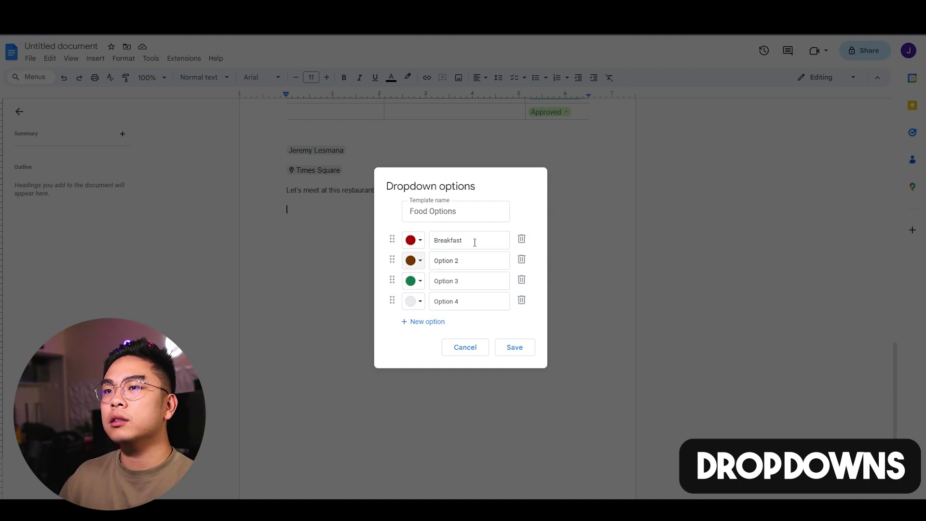
pyautogui.press('Tab')
pyautogui.write('Lunch')
pyautogui.press('Tab')
pyautogui.press('Tab')
pyautogui.press('Tab')
pyautogui.press('Tab')
pyautogui.write('Dinner')
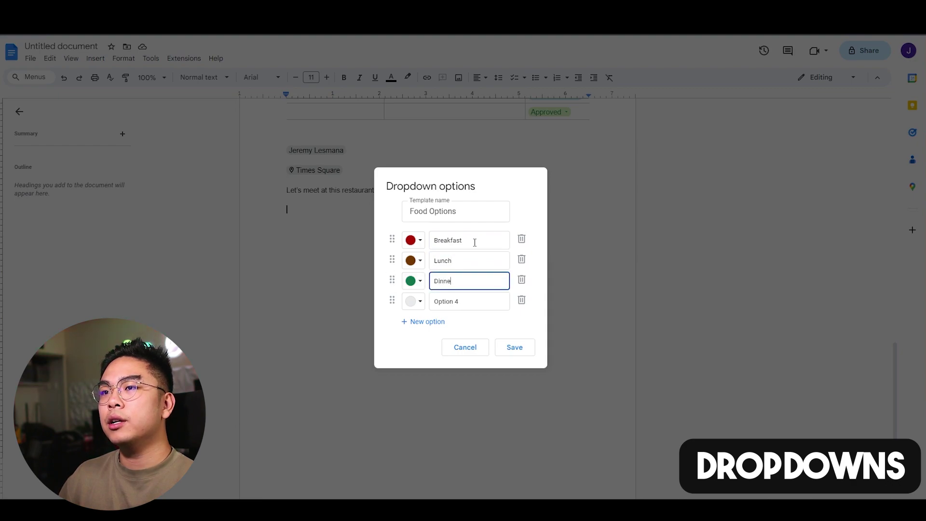
pyautogui.press('Tab')
pyautogui.press('Tab')
pyautogui.press('Tab')
pyautogui.press('Tab')
pyautogui.write('Dessert')
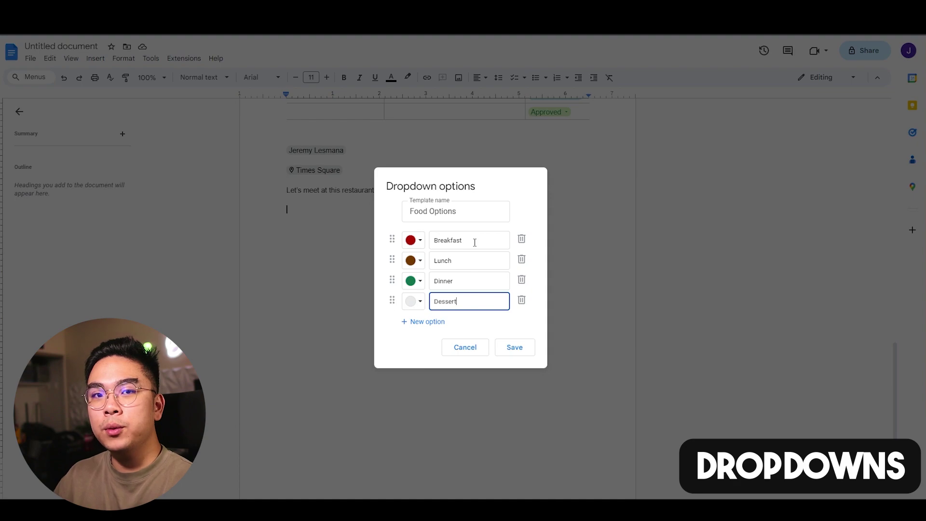
pyautogui.click(528, 351)
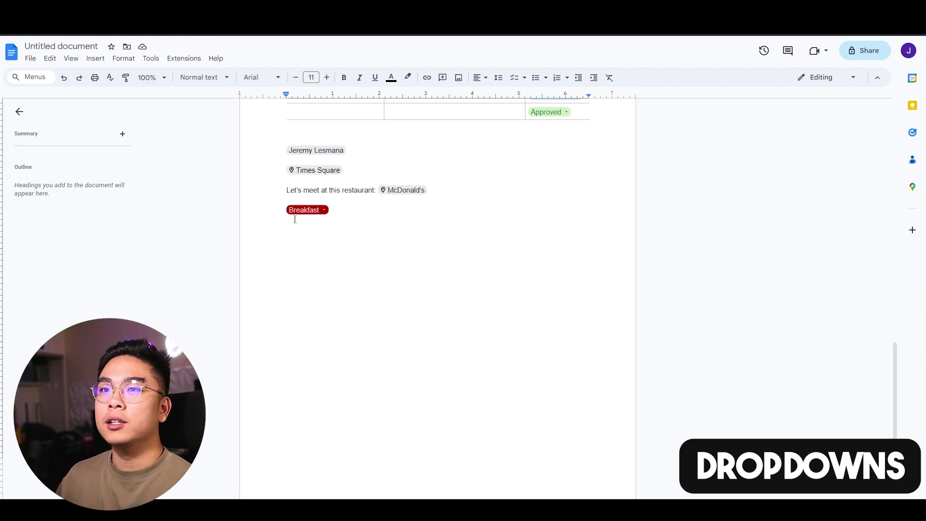
# - Type 'What is the most important meal of the day?' before the Breakfast dropdown chip
pyautogui.write('What is the ')
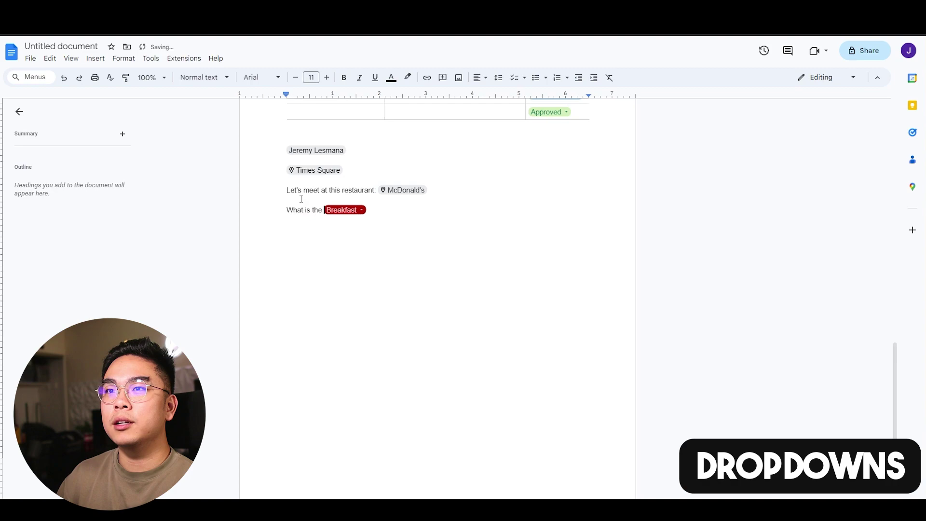
pyautogui.write('most important meal of th')
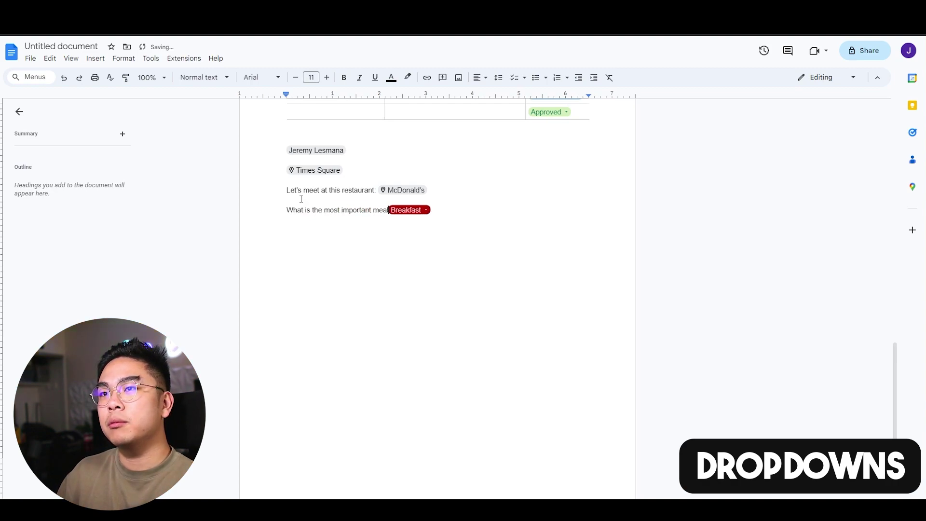
pyautogui.write('e day?')
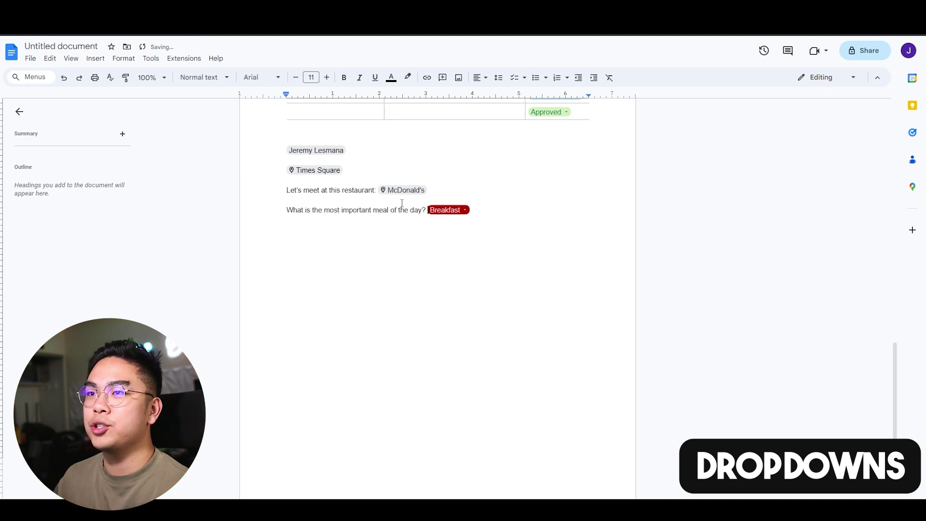
pyautogui.click(448, 210)
# - Change the meal dropdown's answer to Lunch, then to Dessert
pyautogui.click(455, 240)
pyautogui.click(454, 212)
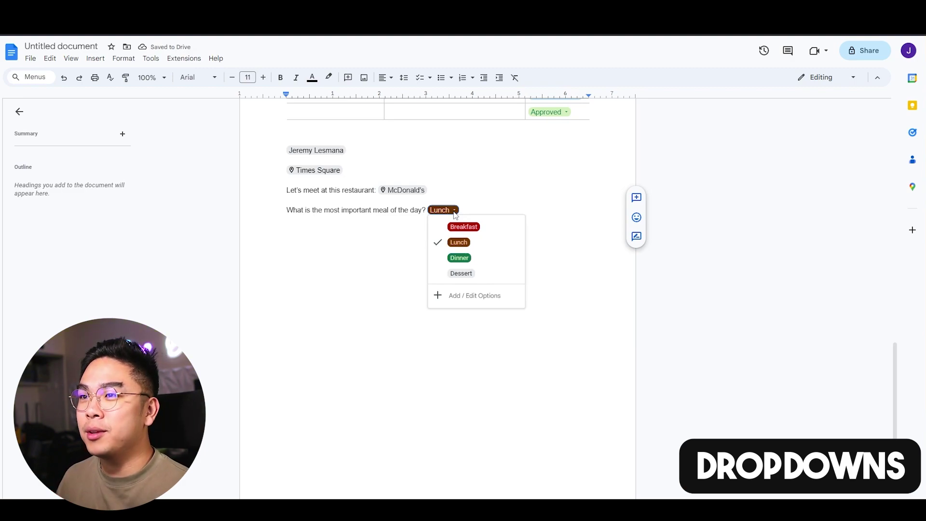
pyautogui.click(467, 274)
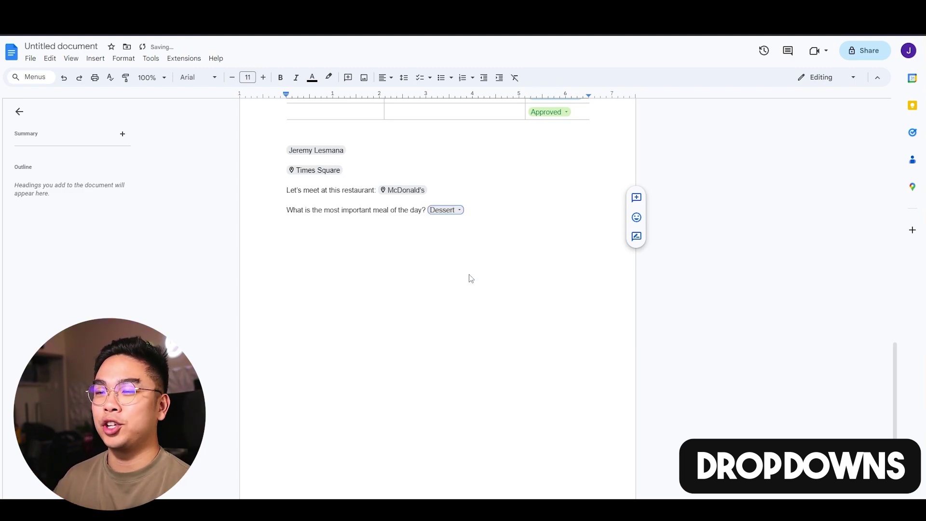